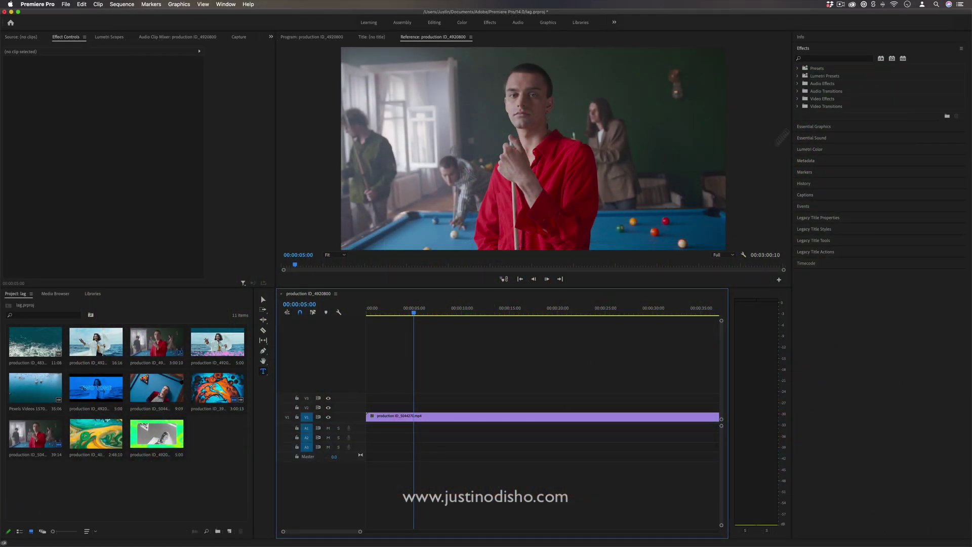
Apply the Tint effect from Video Effects > Color Correction to the pool-hall clip on V1.
{"action": "left_click", "coordinate": [798, 99]}
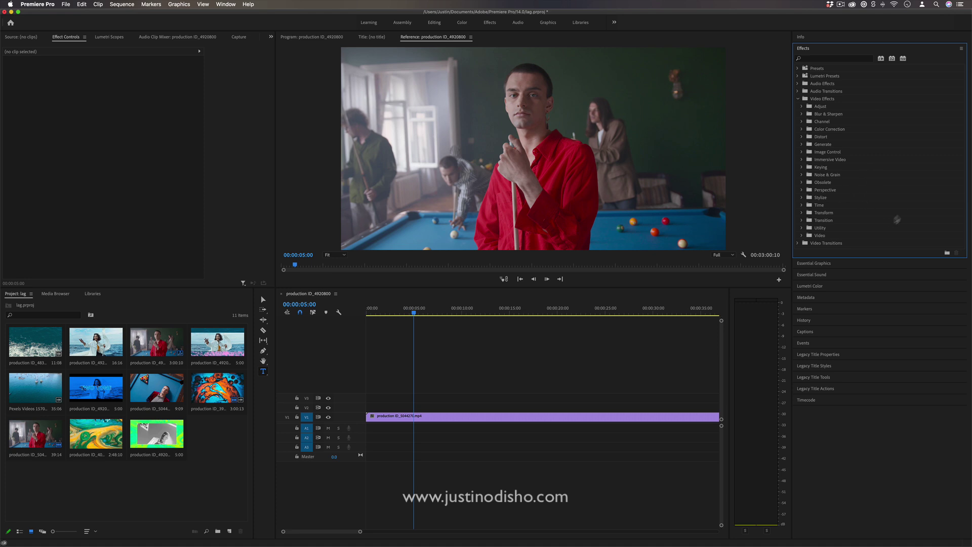
{"action": "left_click", "coordinate": [802, 129]}
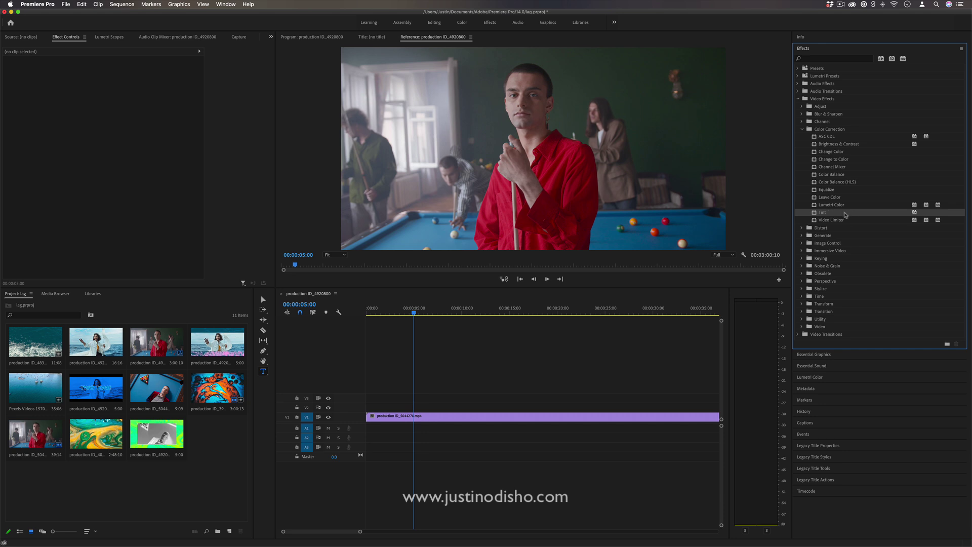
{"action": "left_click_drag", "start_coordinate": [843, 214], "coordinate": [428, 416]}
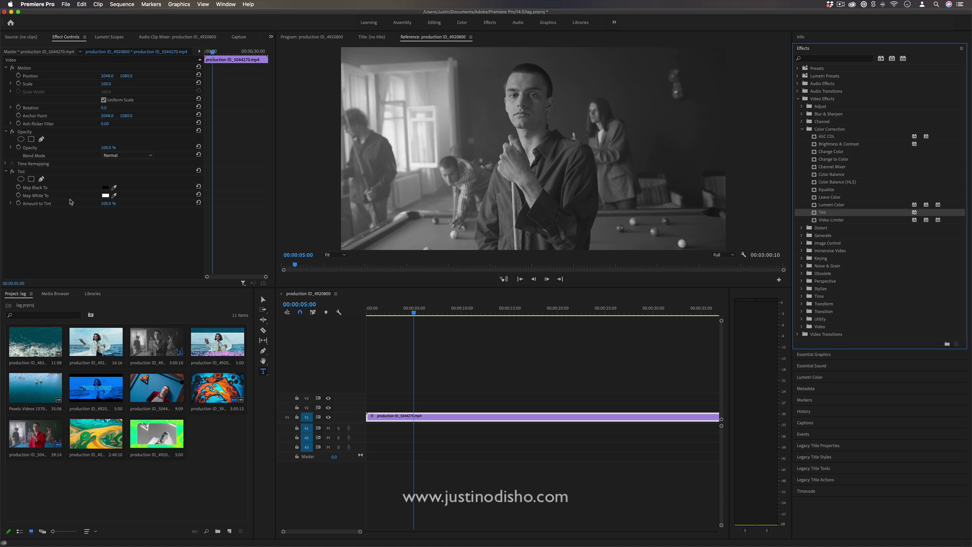
Inspect Tint's Map Black To and Map White To colours while scrubbing the clip.
{"action": "left_click", "coordinate": [35, 189]}
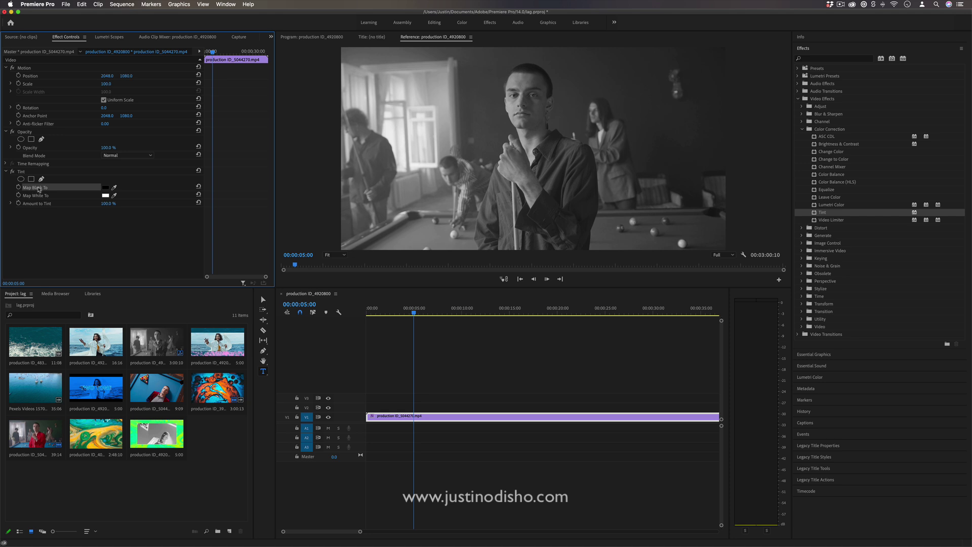
{"action": "left_click", "coordinate": [30, 196]}
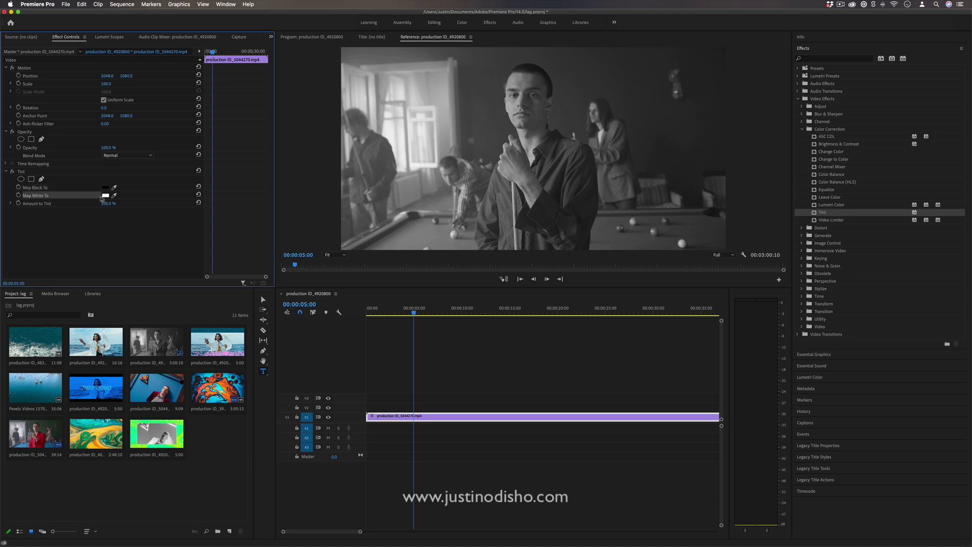
{"action": "left_click", "coordinate": [76, 189]}
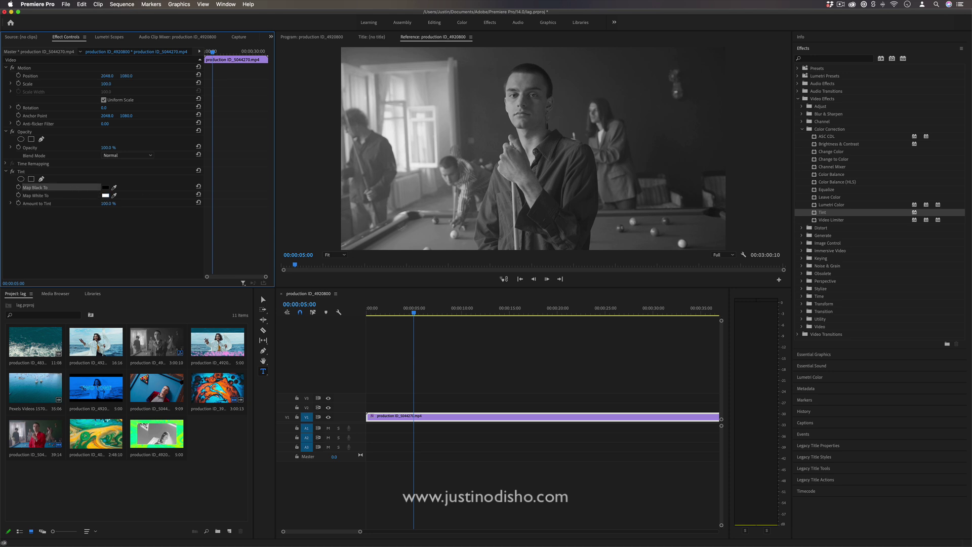
{"action": "mouse_move", "coordinate": [414, 313]}
{"action": "left_mouse_down"}
{"action": "mouse_move", "coordinate": [427, 313]}
{"action": "mouse_move", "coordinate": [408, 312]}
{"action": "left_mouse_up"}
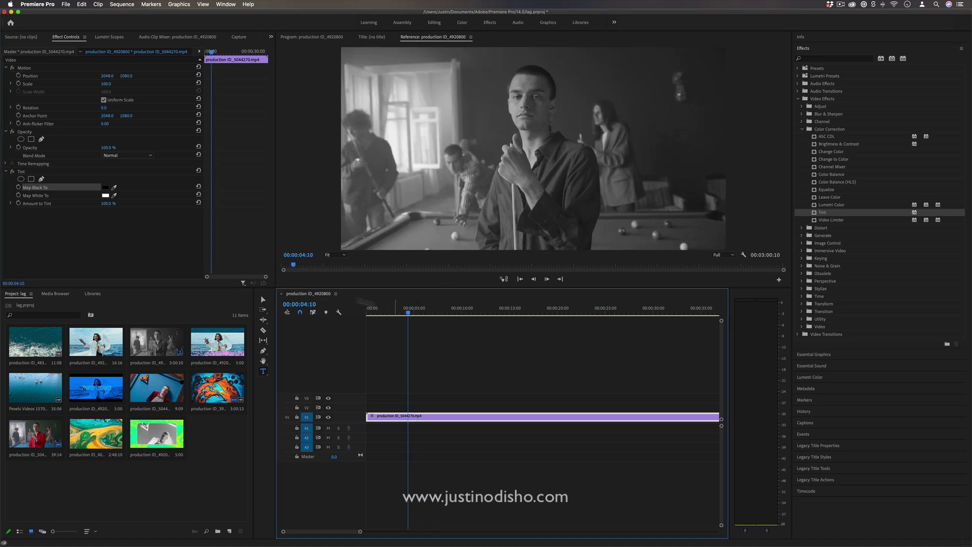
Set Tint's Amount to Tint to 50%.
{"action": "left_click", "coordinate": [54, 209]}
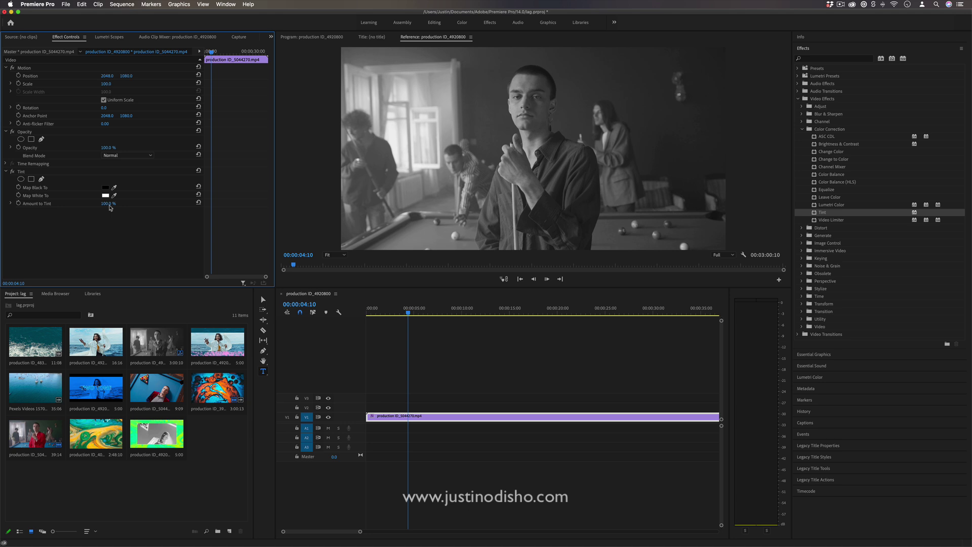
{"action": "left_click_drag", "start_coordinate": [110, 204], "coordinate": [61, 205]}
{"action": "left_click", "coordinate": [108, 202]}
{"action": "key", "text": "Return"}
Open Lumetri Color's Basic Correction, test the Saturation slider, then delete the added Lumetri Color effect.
{"action": "left_click", "coordinate": [821, 48]}
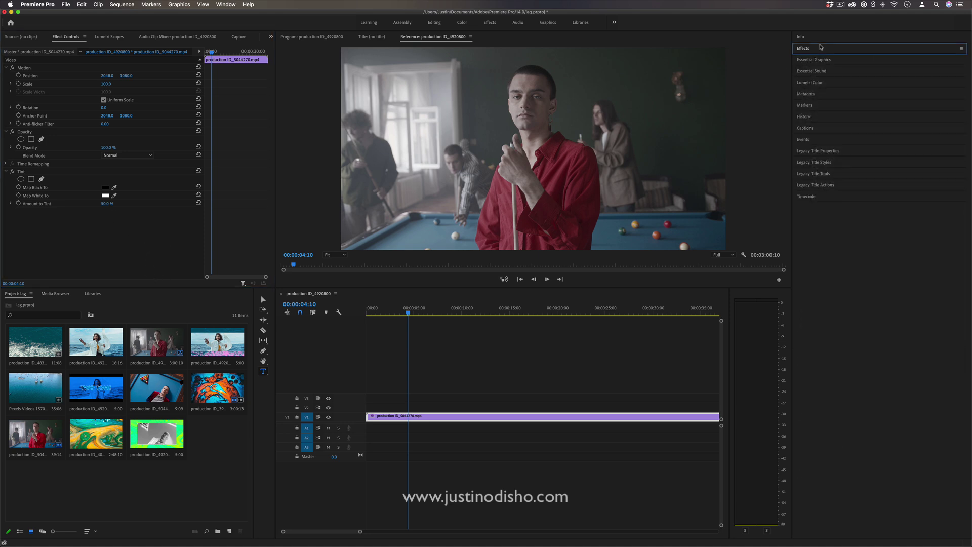
{"action": "left_click", "coordinate": [824, 82]}
{"action": "left_click", "coordinate": [812, 148]}
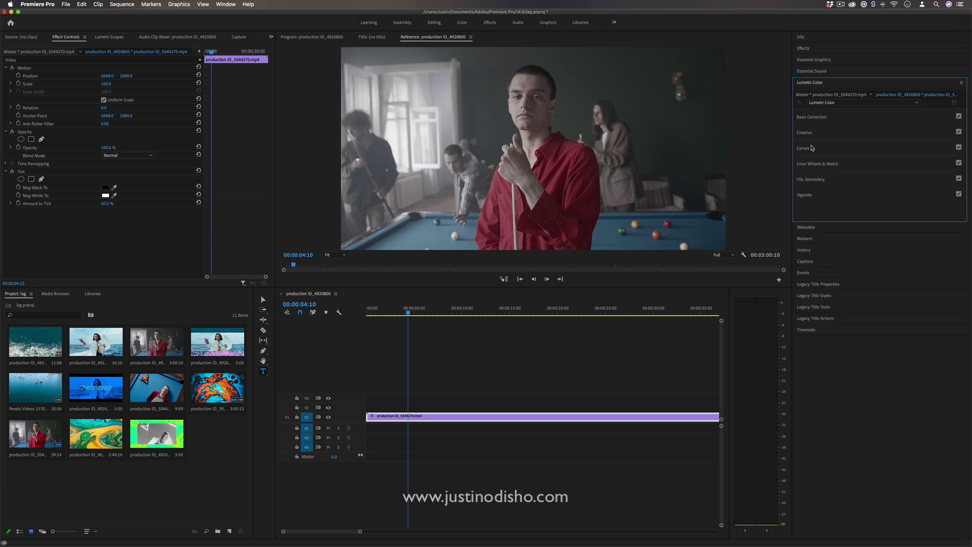
{"action": "left_click", "coordinate": [820, 120]}
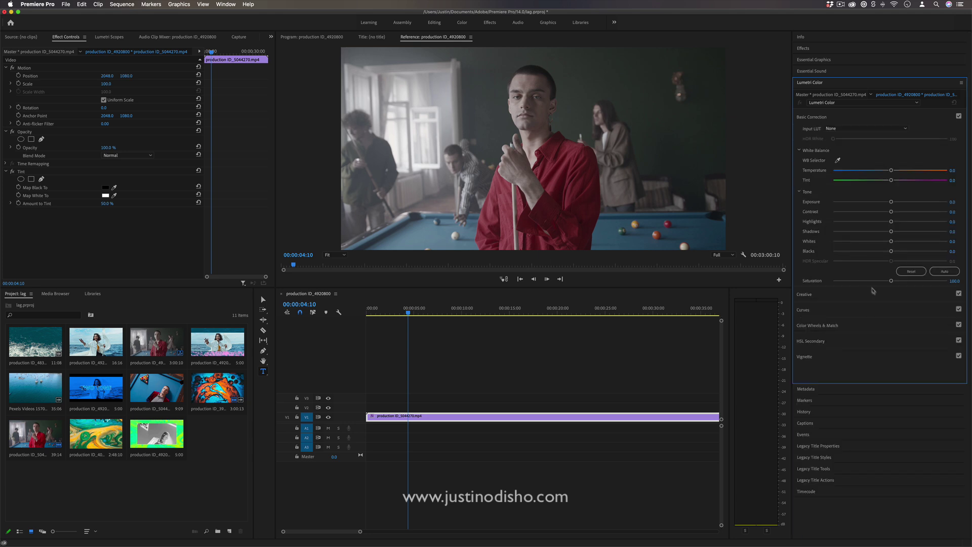
{"action": "left_click_drag", "start_coordinate": [890, 282], "coordinate": [866, 281]}
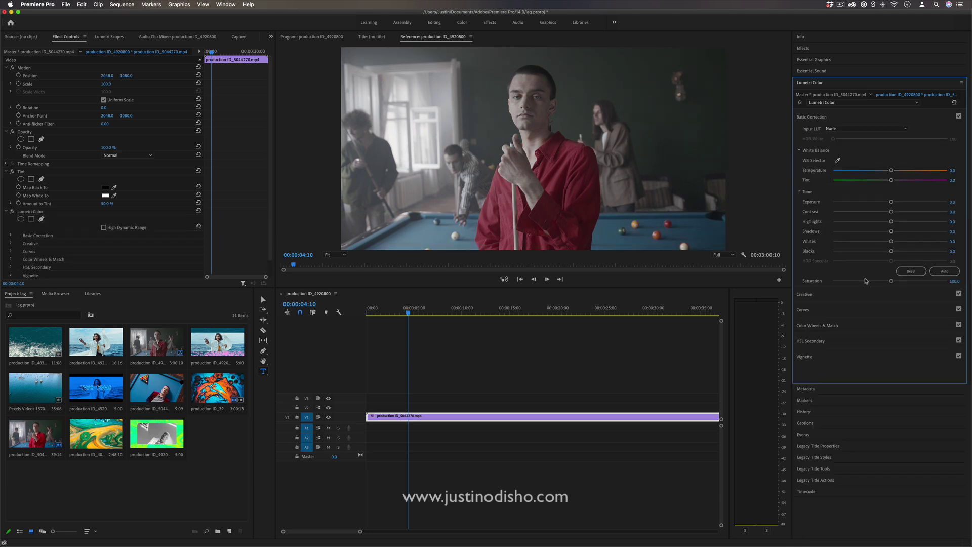
{"action": "left_click", "coordinate": [35, 213]}
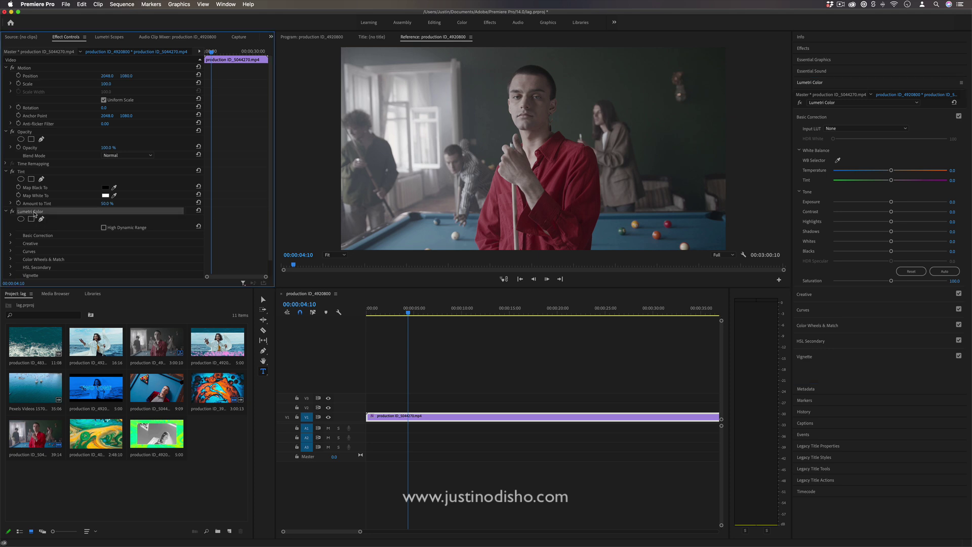
{"action": "key", "text": "Delete"}
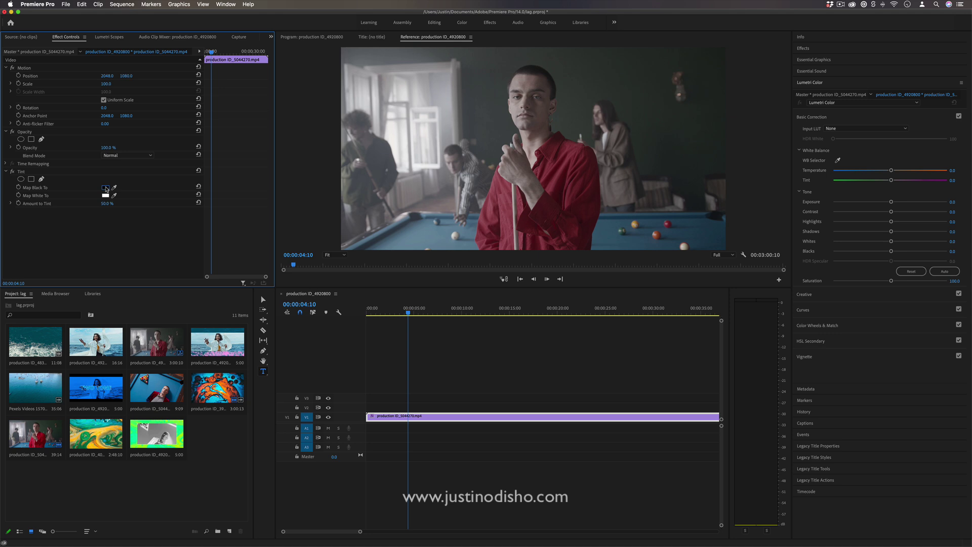
Set Tint's Map Black To to a dark violet (030018).
{"action": "left_click", "coordinate": [105, 187]}
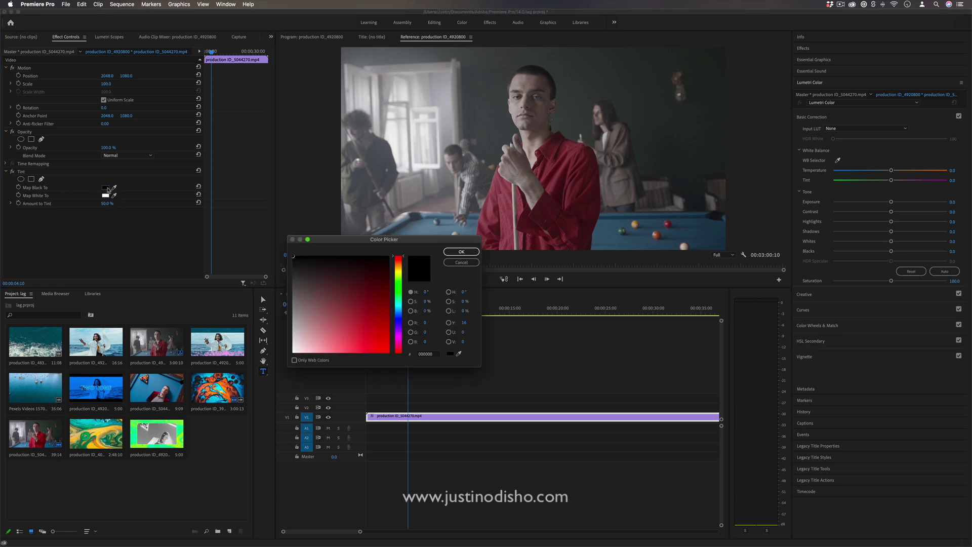
{"action": "left_click", "coordinate": [398, 324]}
{"action": "left_click_drag", "start_coordinate": [372, 299], "coordinate": [436, 264]}
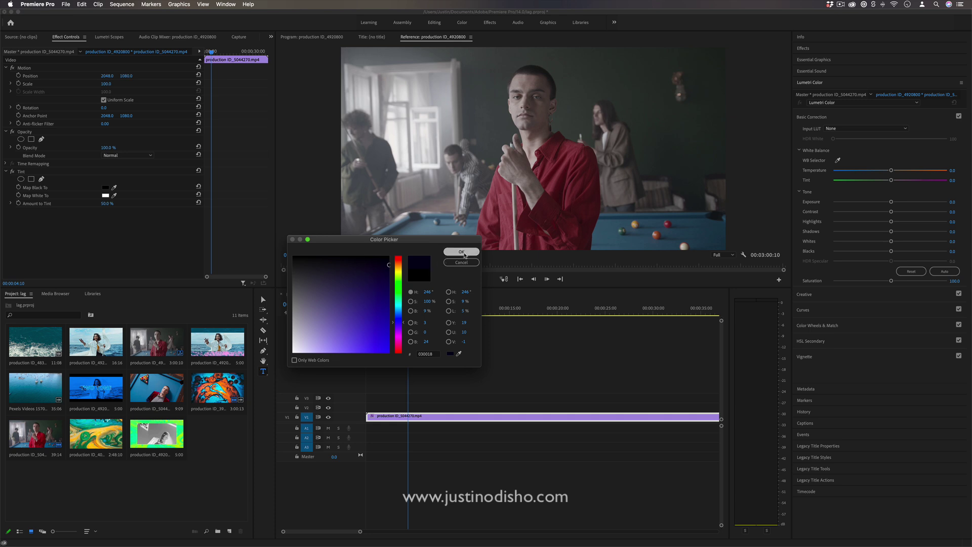
{"action": "left_click", "coordinate": [462, 252]}
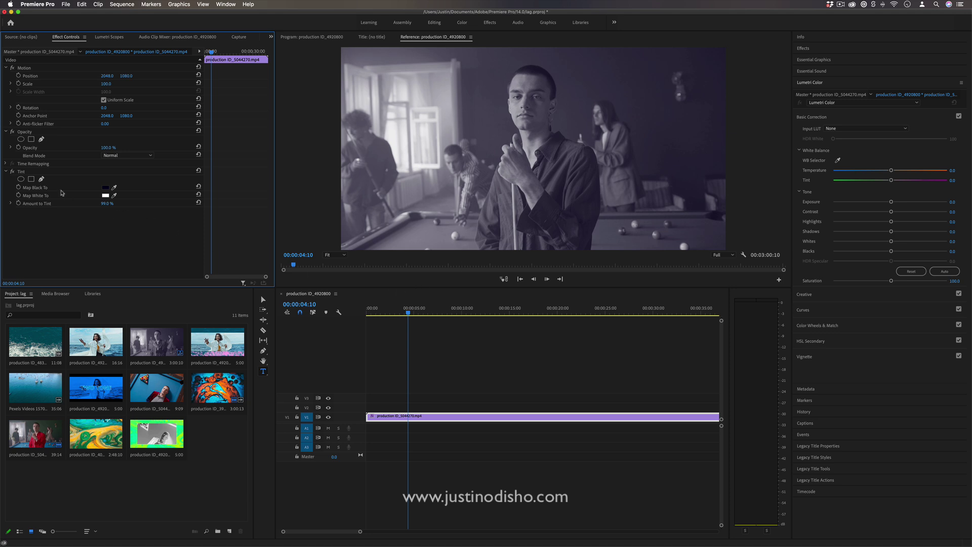
Set Map White To to blue (0074FF) and play the sequence to preview the two-tone look.
{"action": "left_click", "coordinate": [106, 195]}
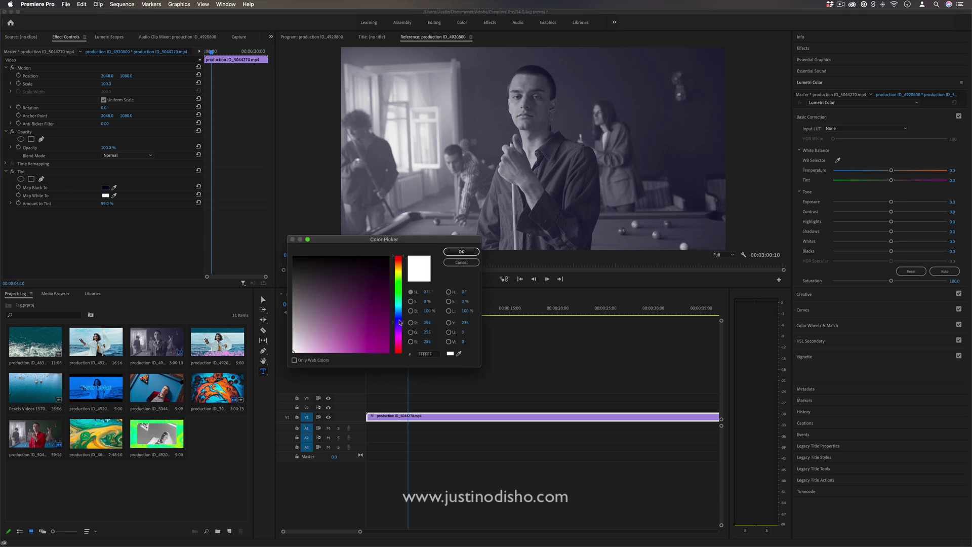
{"action": "mouse_move", "coordinate": [400, 324]}
{"action": "left_mouse_down"}
{"action": "mouse_move", "coordinate": [407, 307]}
{"action": "mouse_move", "coordinate": [389, 351]}
{"action": "left_mouse_up"}
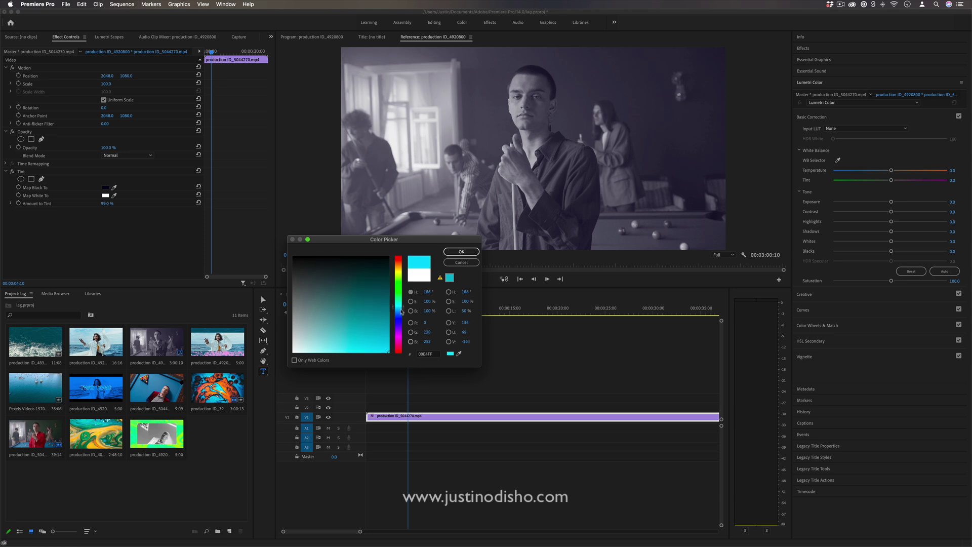
{"action": "left_click_drag", "start_coordinate": [398, 307], "coordinate": [398, 313]}
{"action": "left_click", "coordinate": [461, 251]}
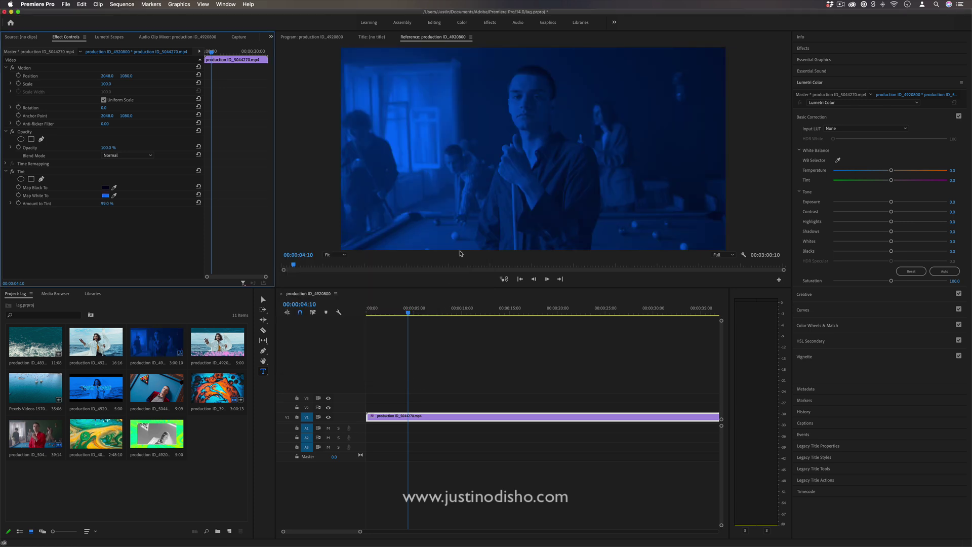
{"action": "left_click", "coordinate": [418, 320]}
{"action": "key", "text": "space"}
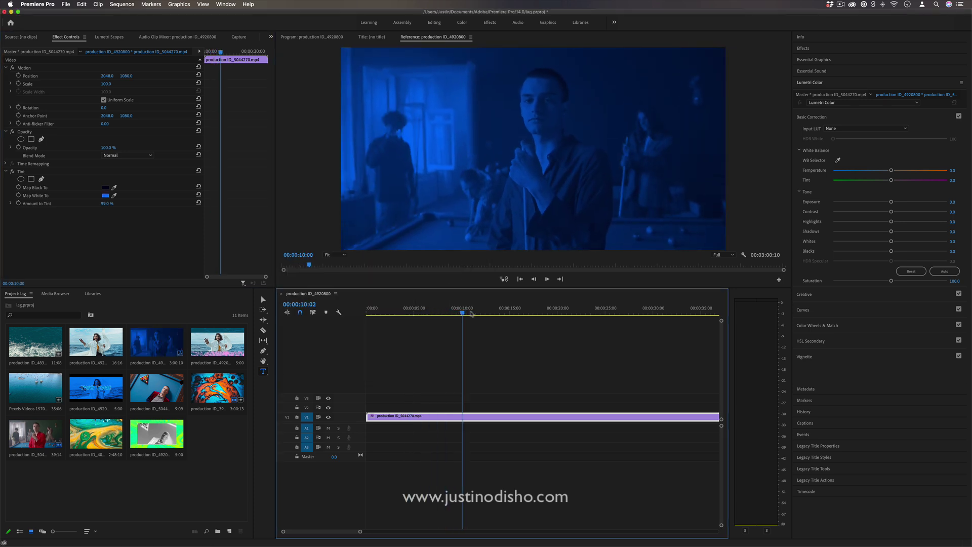
Stop playback, add a 'TWO TONE' title in the Program monitor, and extend it to the sequence start.
{"action": "left_click", "coordinate": [408, 315]}
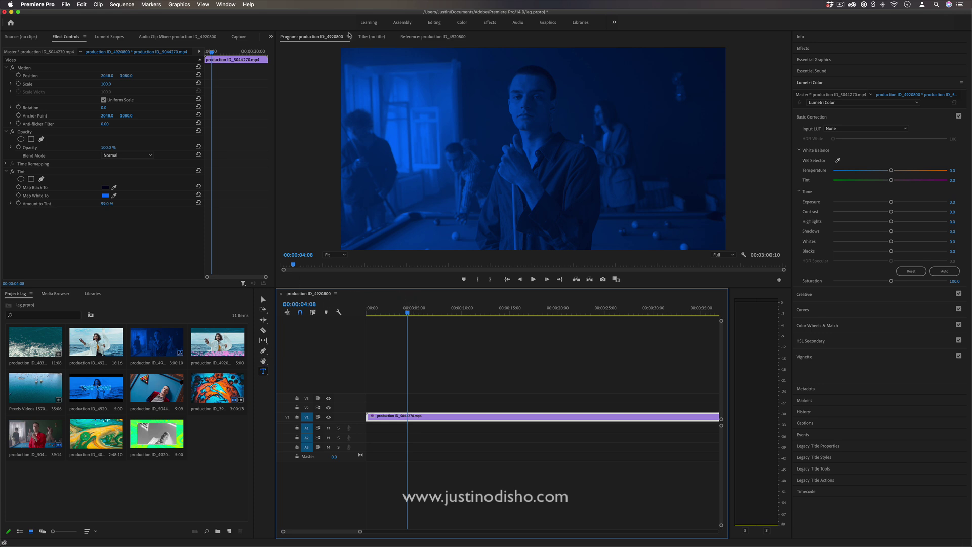
{"action": "left_click", "coordinate": [416, 158]}
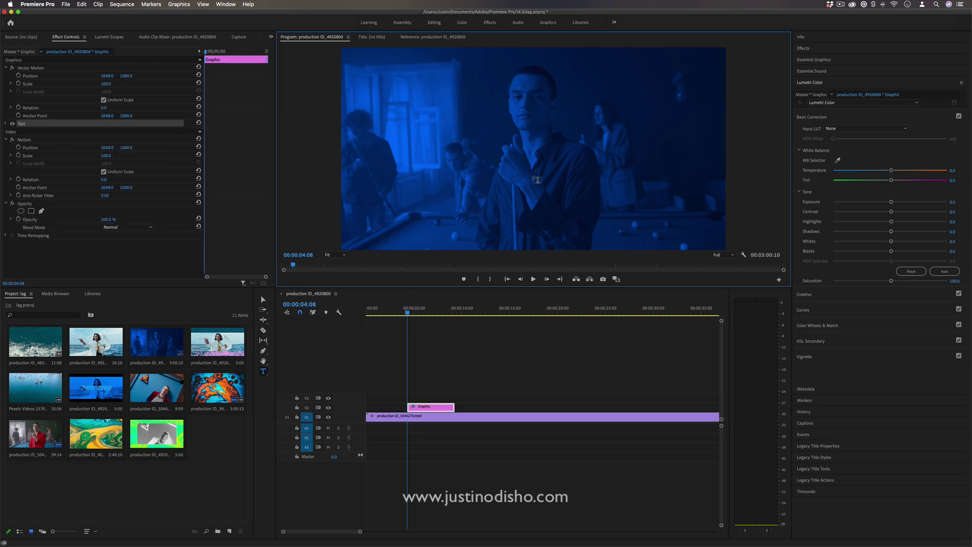
{"action": "type", "text": "TWO TONE"}
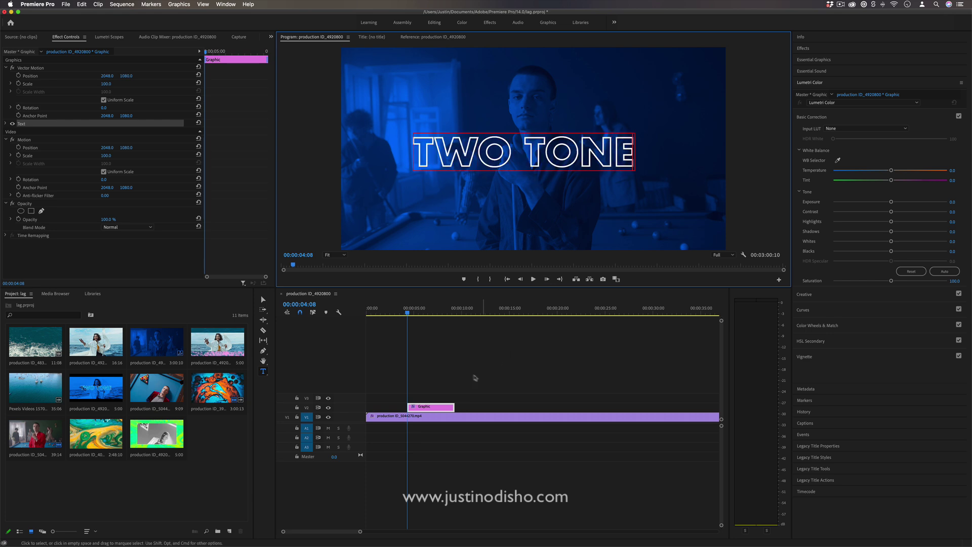
{"action": "left_click_drag", "start_coordinate": [408, 408], "coordinate": [342, 405]}
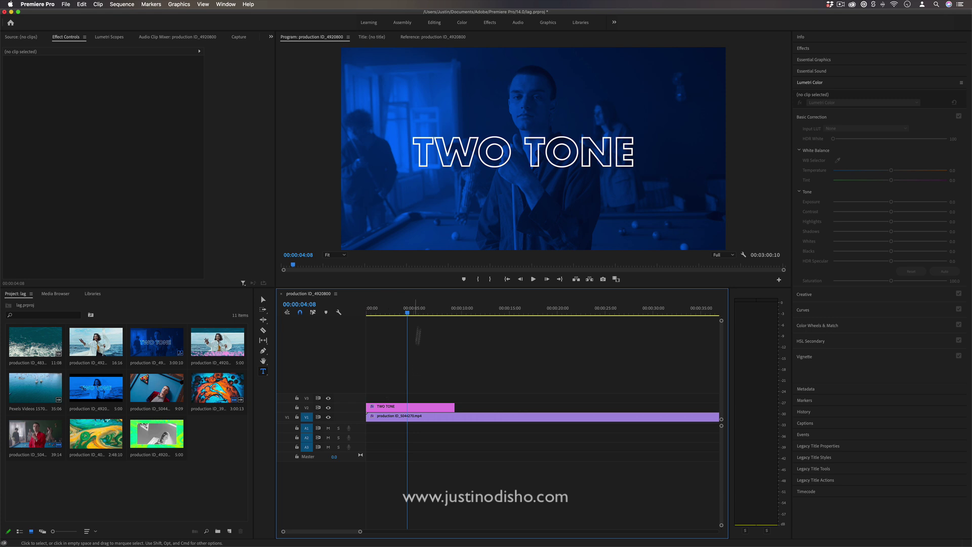
{"action": "left_click", "coordinate": [503, 157]}
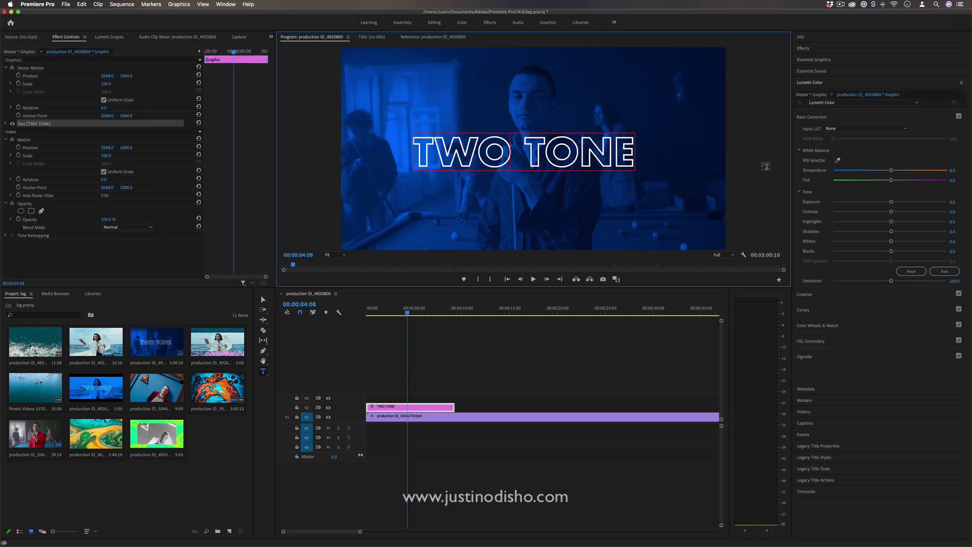
{"action": "left_click", "coordinate": [814, 84]}
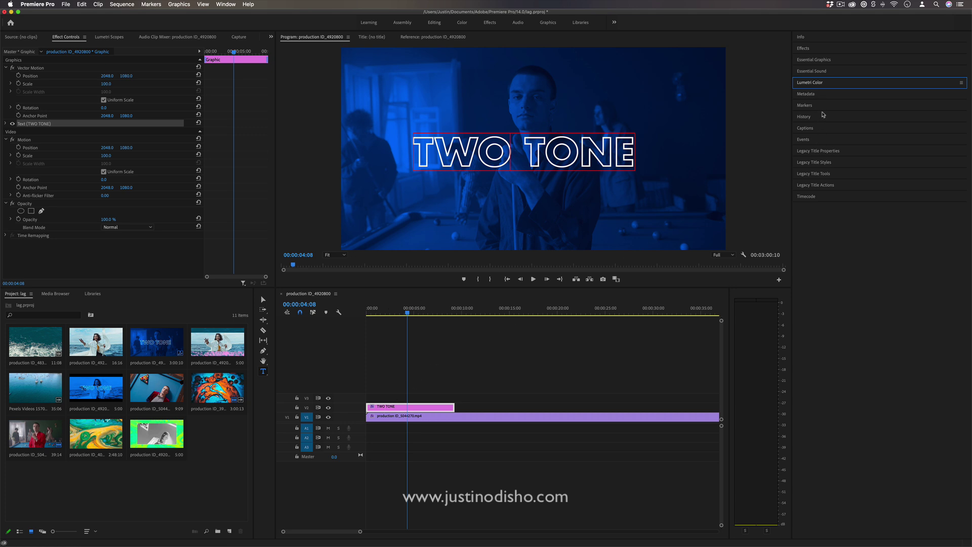
Turn off the TWO TONE title's fill, set its stroke width to 21, and move it up-right.
{"action": "left_click", "coordinate": [826, 60]}
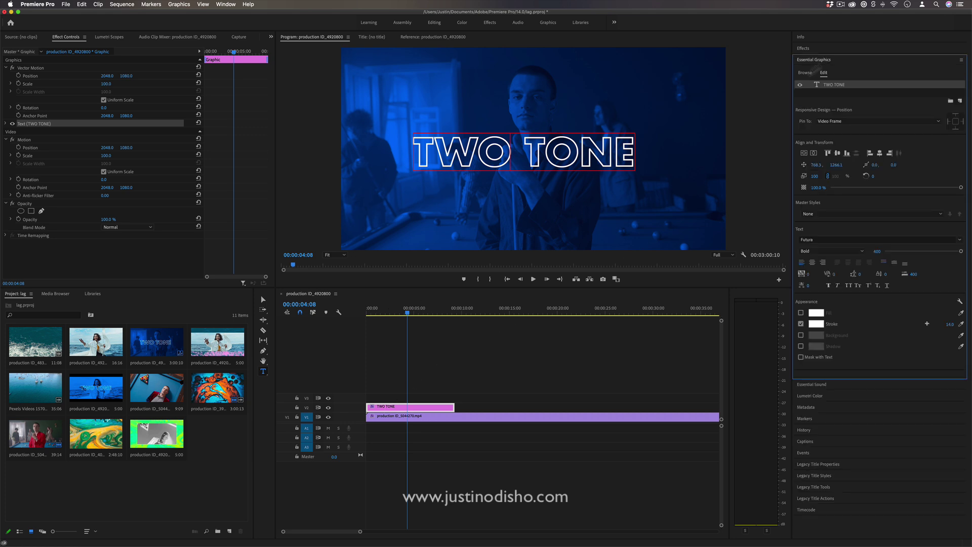
{"action": "left_click_drag", "start_coordinate": [416, 150], "coordinate": [650, 162]}
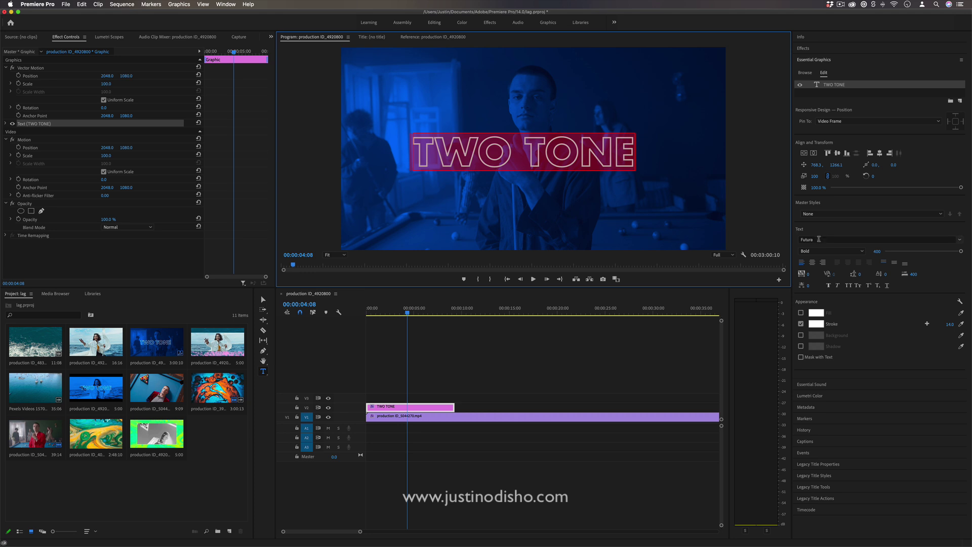
{"action": "left_click", "coordinate": [801, 313]}
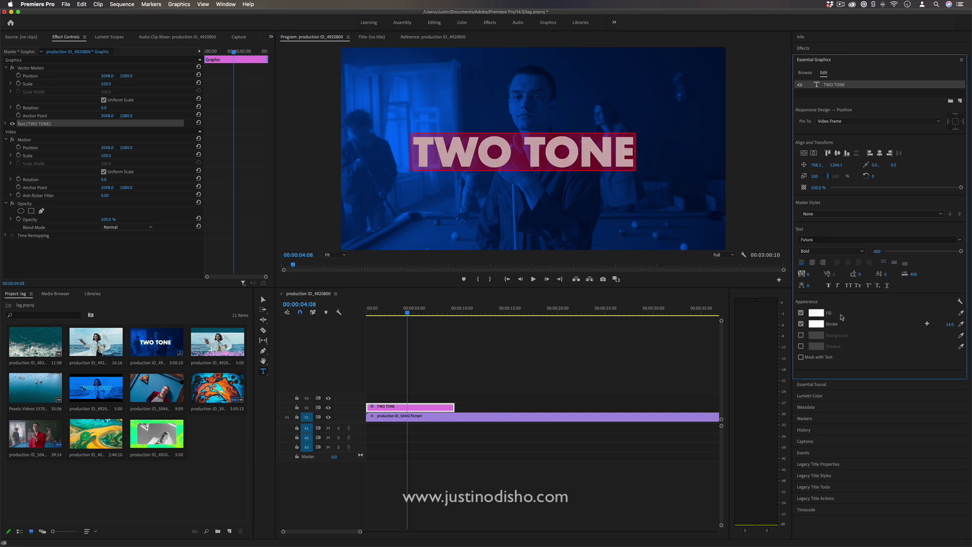
{"action": "left_click", "coordinate": [801, 313]}
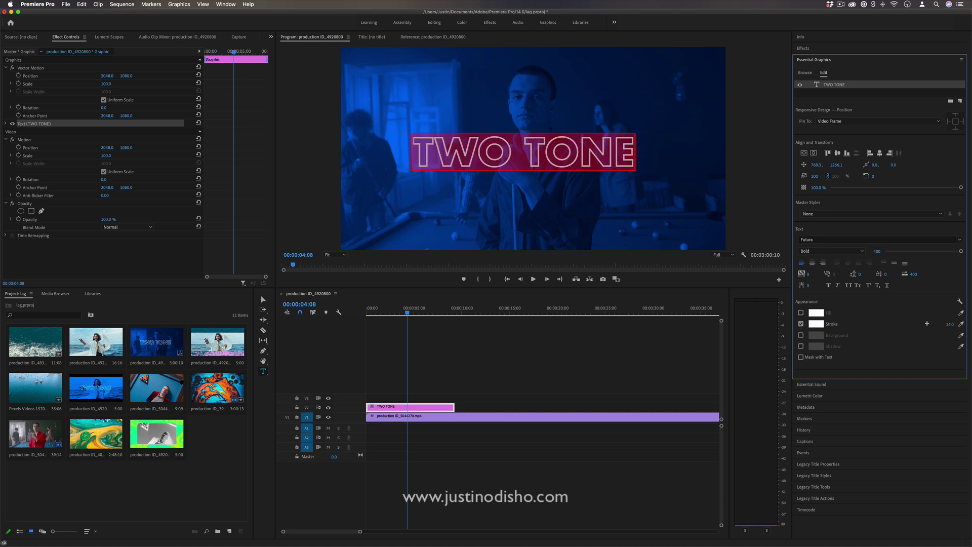
{"action": "mouse_move", "coordinate": [950, 324]}
{"action": "left_mouse_down"}
{"action": "mouse_move", "coordinate": [967, 324]}
{"action": "mouse_move", "coordinate": [959, 324]}
{"action": "left_mouse_up"}
{"action": "left_click_drag", "start_coordinate": [582, 151], "coordinate": [591, 149]}
{"action": "left_click", "coordinate": [466, 381]}
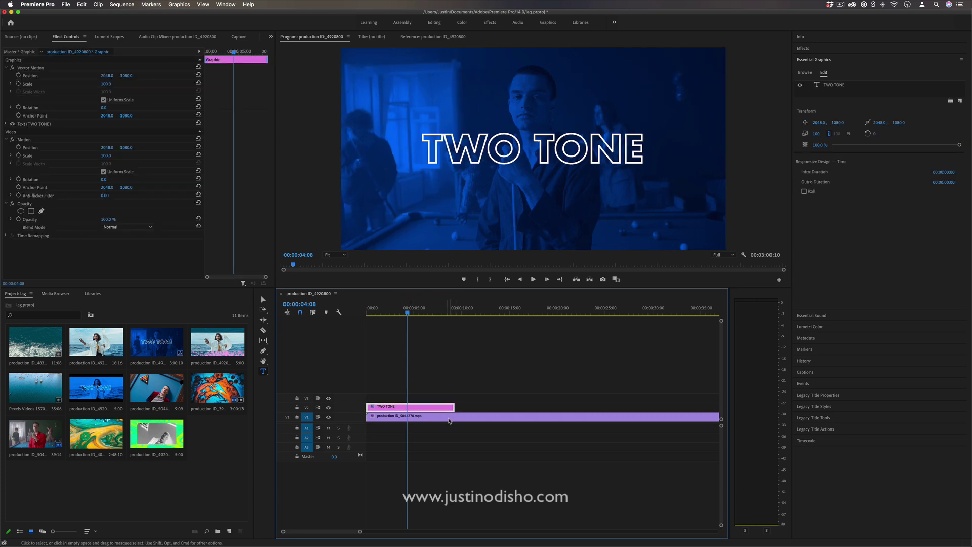
{"action": "left_click", "coordinate": [375, 416]}
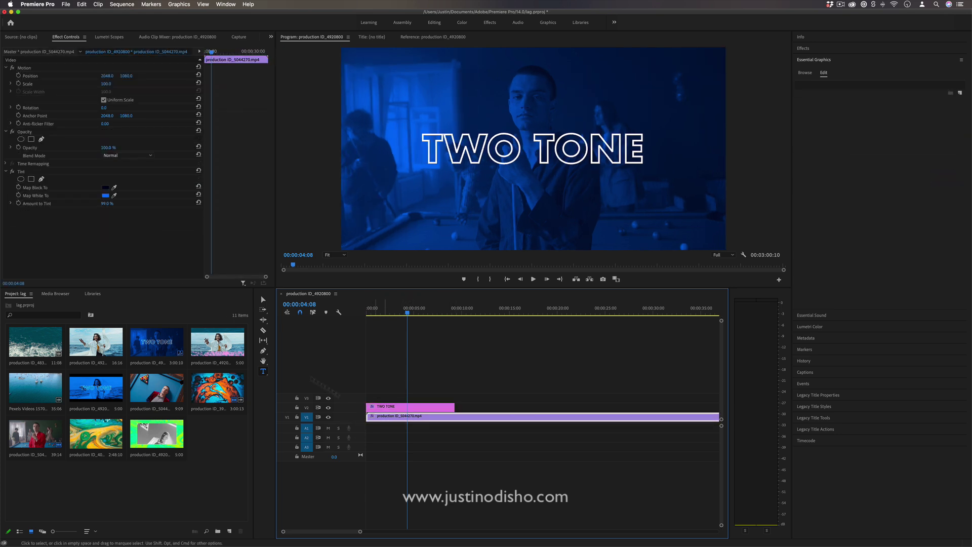
{"action": "left_click", "coordinate": [24, 172]}
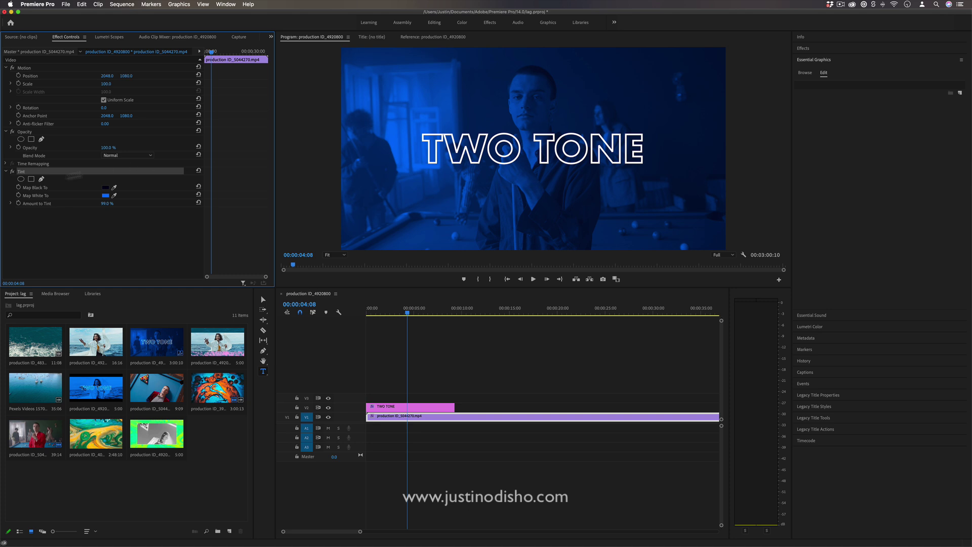
{"action": "left_click", "coordinate": [12, 172]}
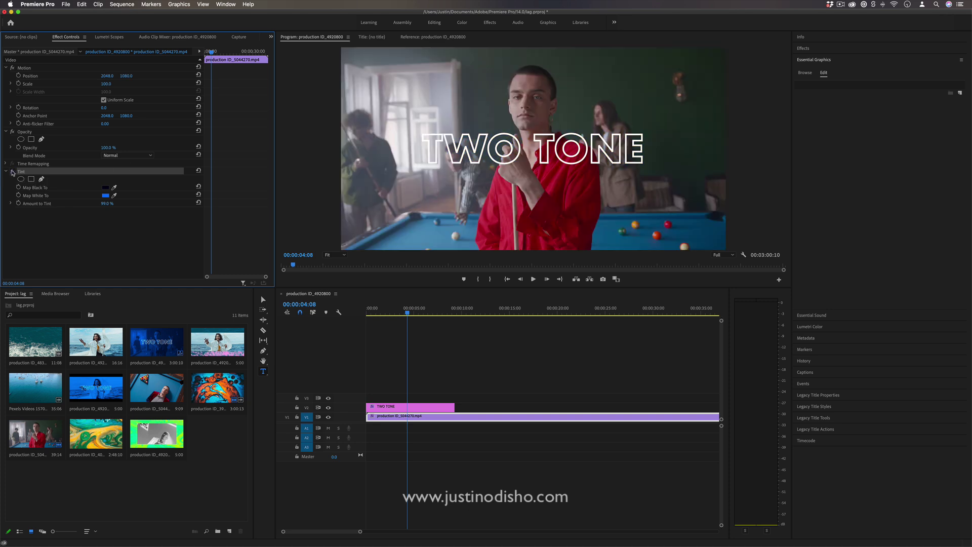
{"action": "left_click", "coordinate": [13, 172]}
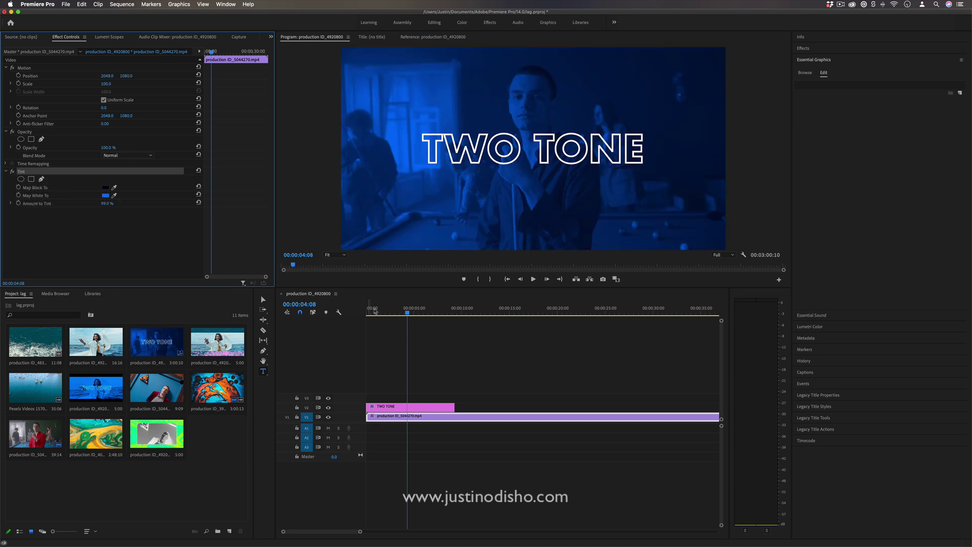
{"action": "left_click", "coordinate": [408, 310]}
{"action": "left_click", "coordinate": [413, 310]}
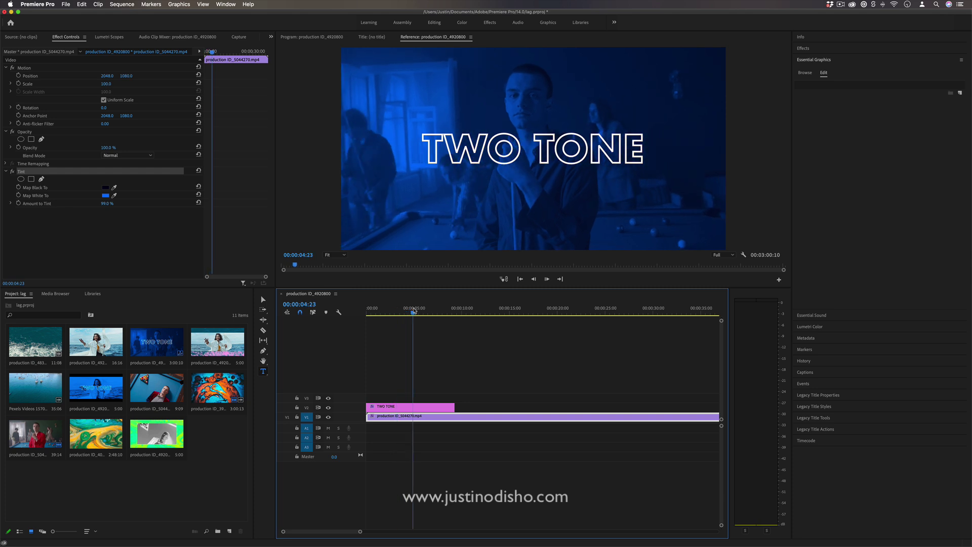
{"action": "left_click", "coordinate": [442, 408]}
Delete the TWO TONE title clip and select the pool-hall clip, leaving Map Black To unchanged.
{"action": "key", "text": "Delete"}
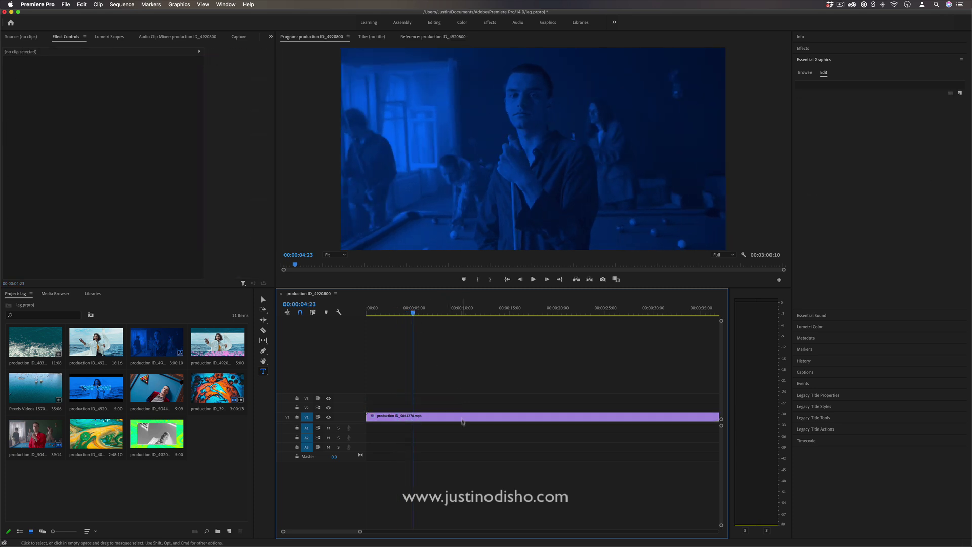
{"action": "left_click", "coordinate": [462, 419]}
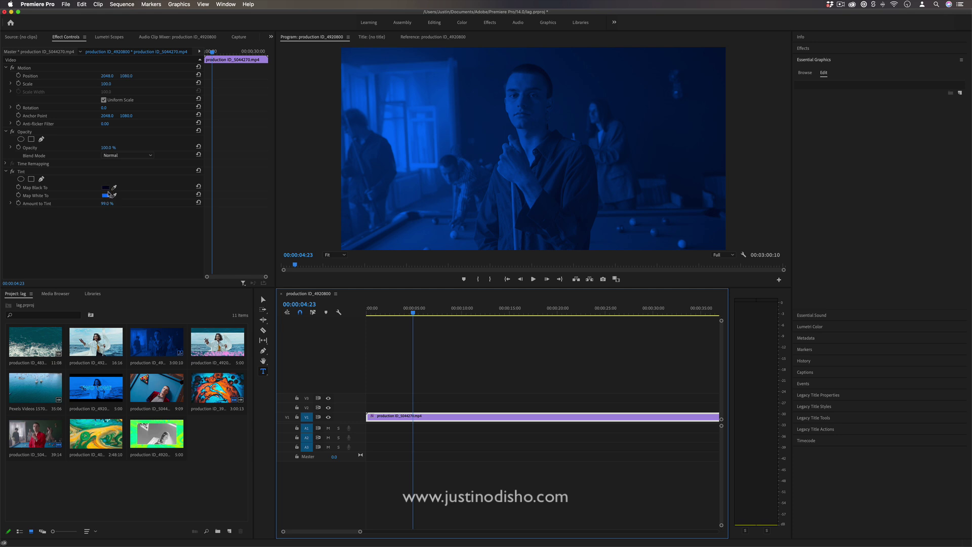
{"action": "left_click", "coordinate": [105, 187]}
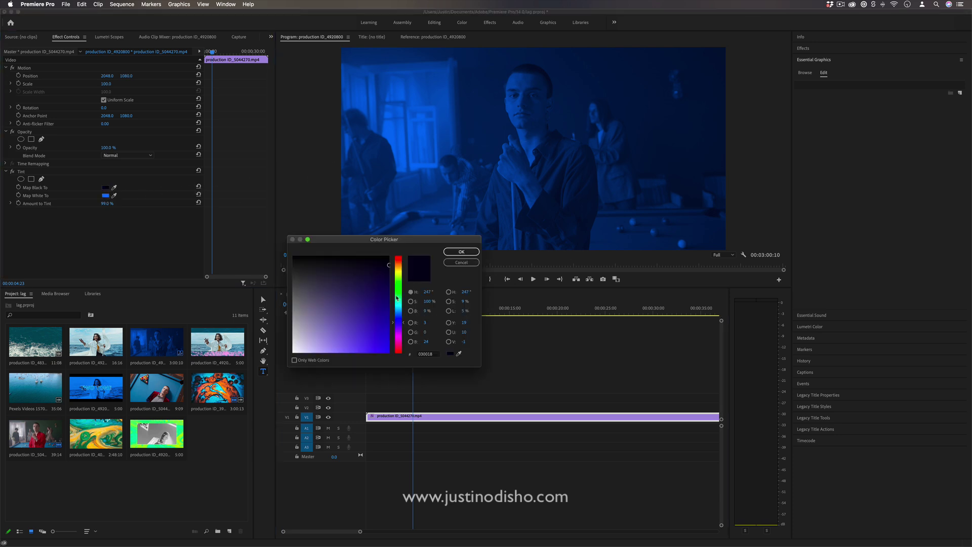
{"action": "left_click", "coordinate": [399, 352]}
{"action": "left_click", "coordinate": [448, 262]}
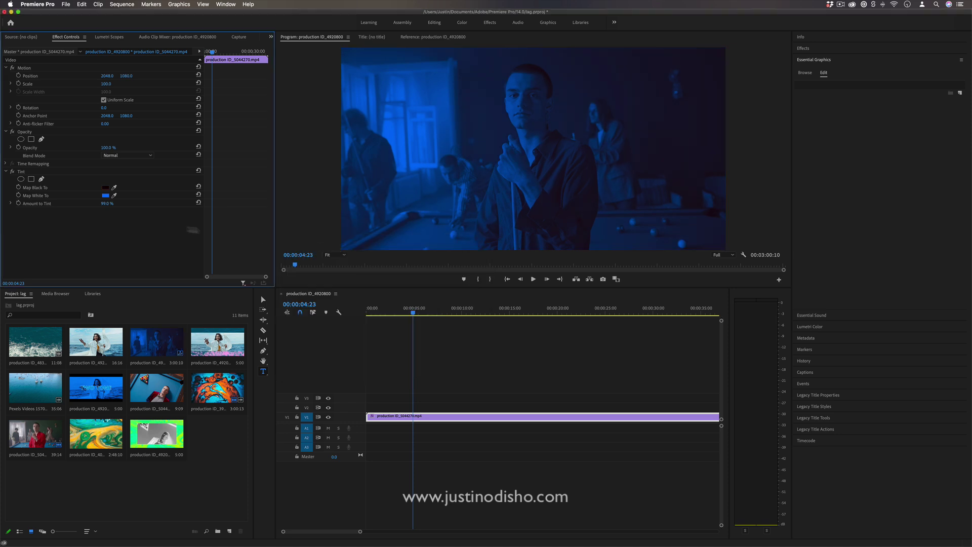
Set Tint's Map White To to pure red (FF0000).
{"action": "left_click", "coordinate": [105, 195]}
{"action": "left_click", "coordinate": [400, 352]}
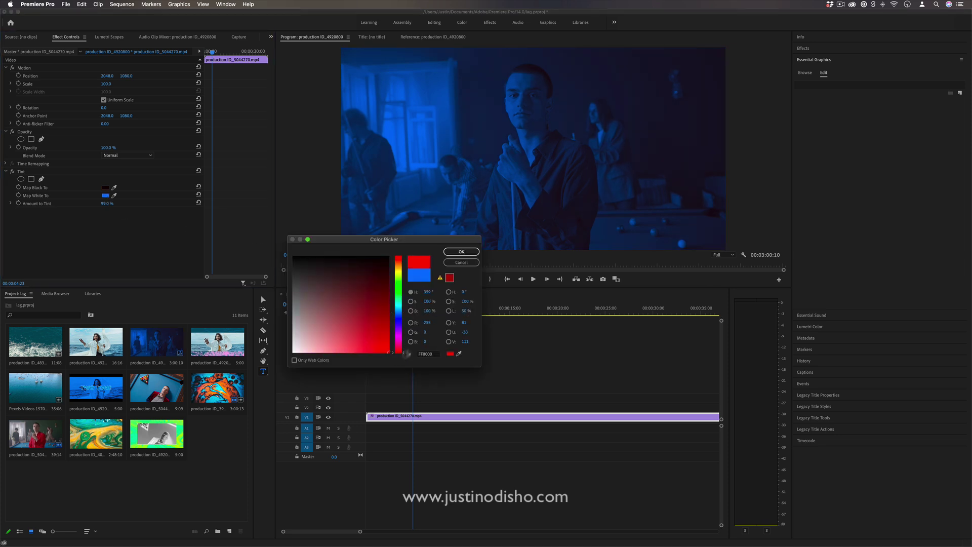
{"action": "left_click", "coordinate": [461, 251]}
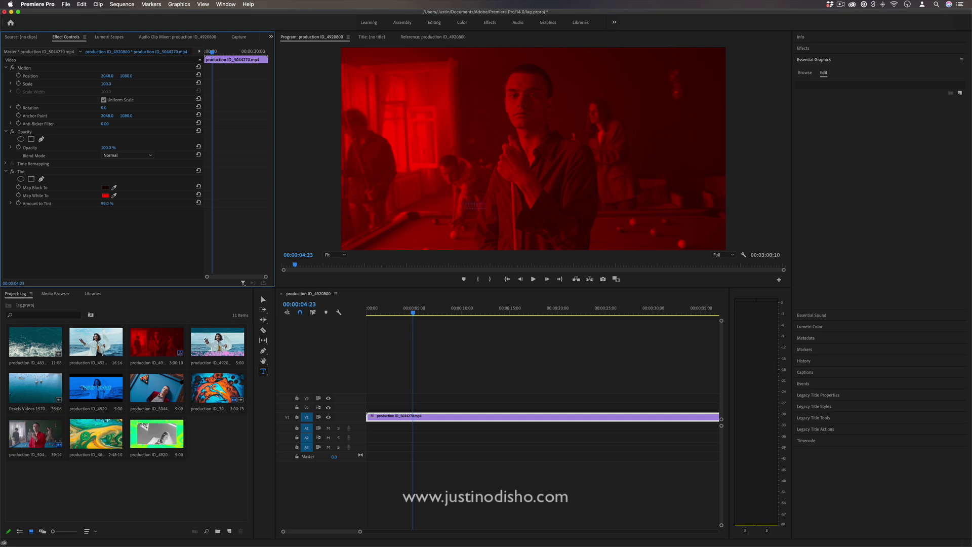
{"action": "left_click", "coordinate": [105, 190]}
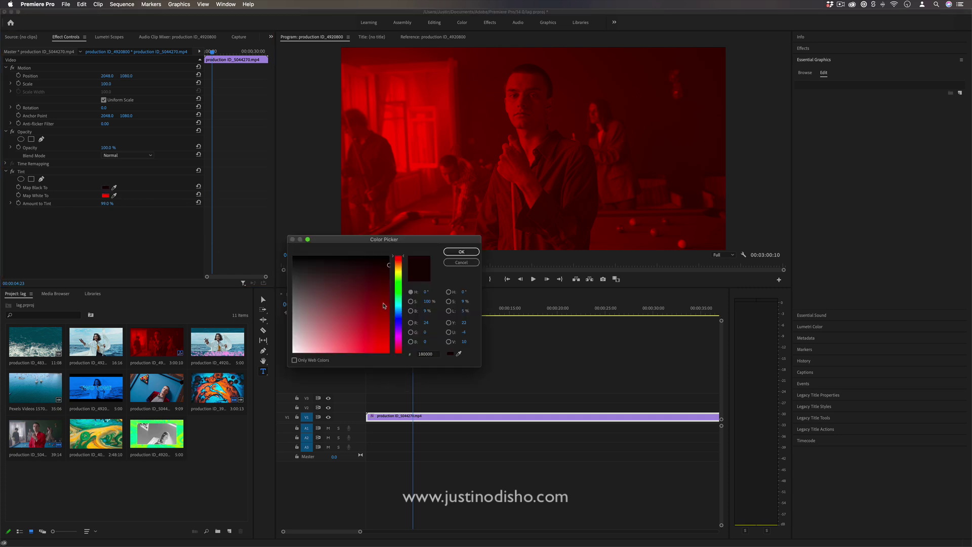
Map Tint's blacks to dark red 550000 and whites to green 00FF6B.
{"action": "left_click", "coordinate": [388, 288]}
{"action": "left_click", "coordinate": [463, 256]}
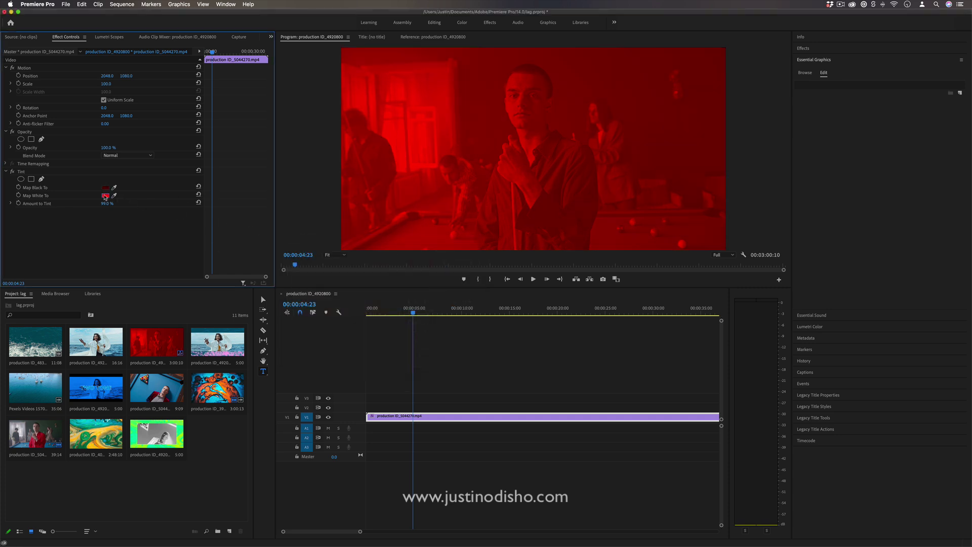
{"action": "left_click", "coordinate": [106, 196]}
{"action": "left_click_drag", "start_coordinate": [397, 334], "coordinate": [396, 295]}
{"action": "left_click", "coordinate": [461, 252]}
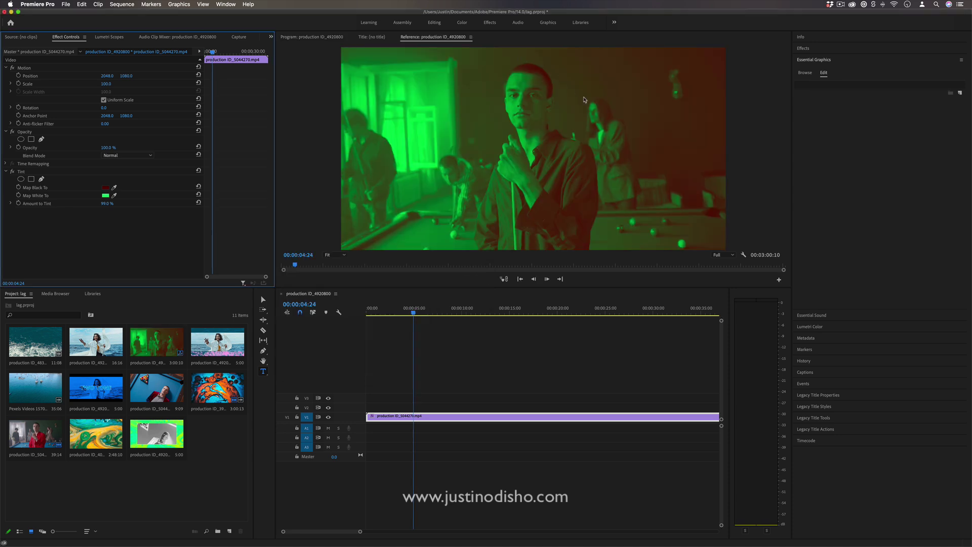
Lower Amount to Tint to about 58%, previewing frames around 06:07.
{"action": "key", "text": "shift+4"}
{"action": "left_click", "coordinate": [426, 310]}
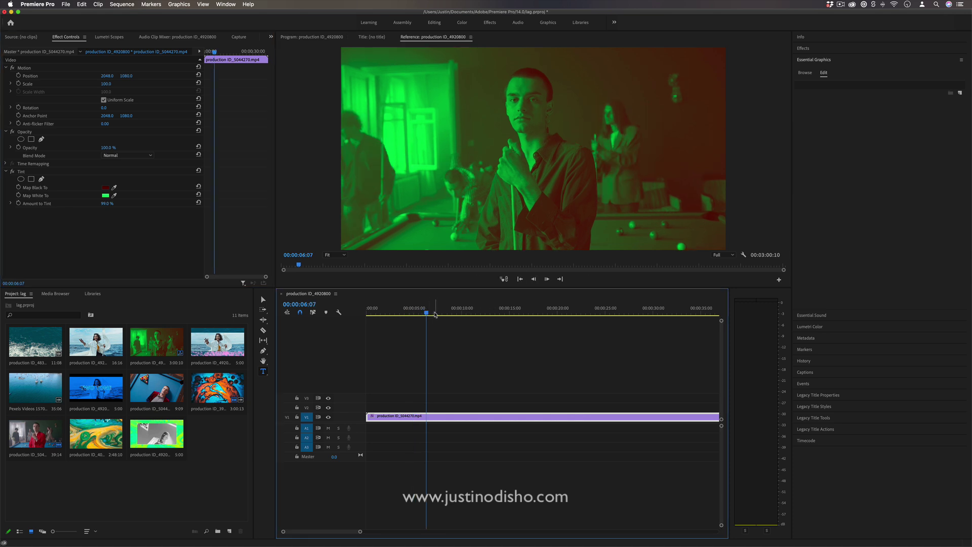
{"action": "mouse_move", "coordinate": [106, 207]}
{"action": "left_mouse_down"}
{"action": "mouse_move", "coordinate": [90, 207]}
{"action": "mouse_move", "coordinate": [107, 203]}
{"action": "left_mouse_up"}
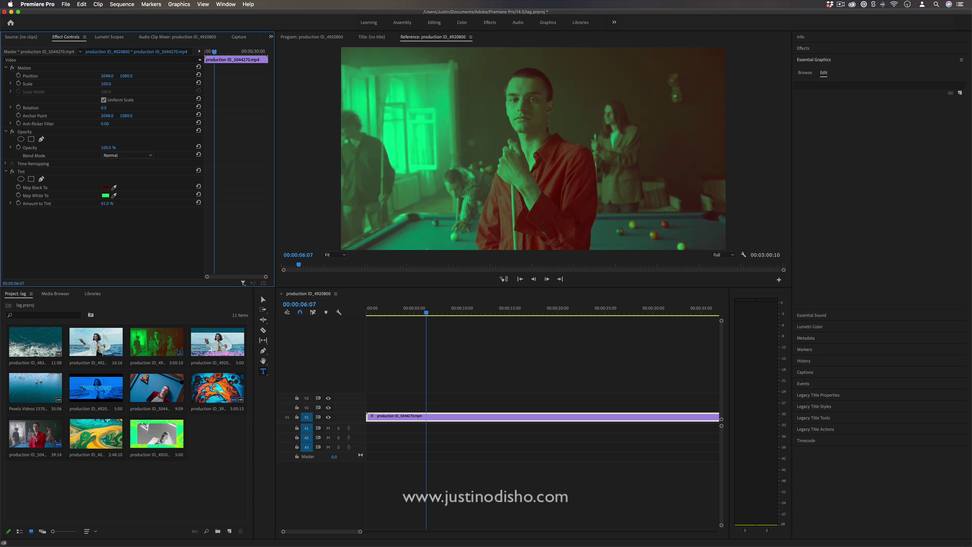
{"action": "left_click_drag", "start_coordinate": [376, 311], "coordinate": [396, 314]}
{"action": "left_click_drag", "start_coordinate": [108, 203], "coordinate": [105, 203]}
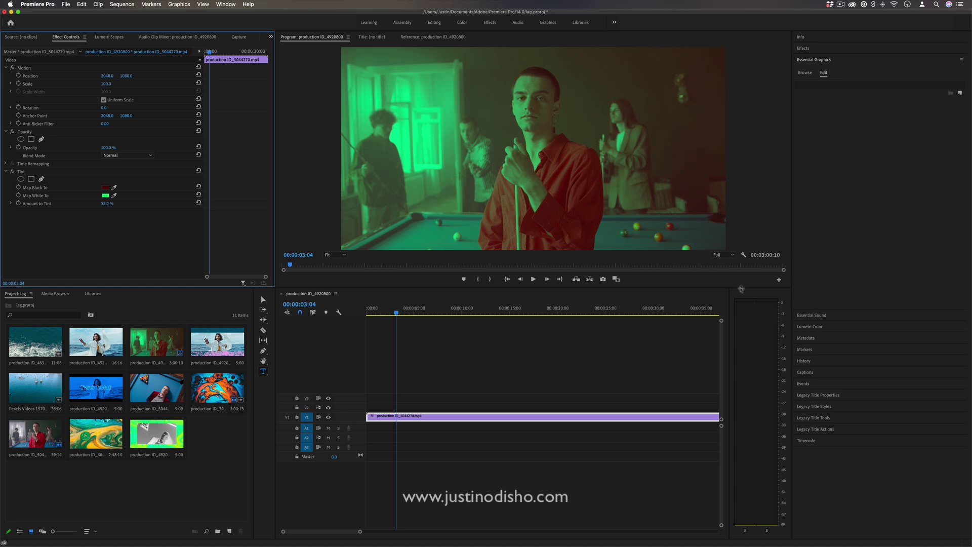
In Lumetri Color, raise Contrast to 27.6 and add an S-curve in RGB Curves.
{"action": "left_click", "coordinate": [810, 326]}
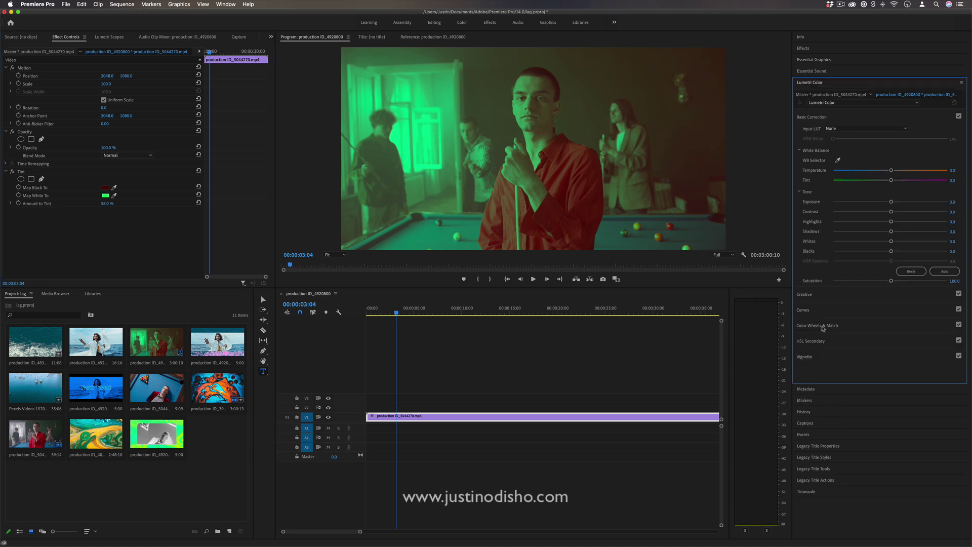
{"action": "left_click_drag", "start_coordinate": [898, 212], "coordinate": [906, 212]}
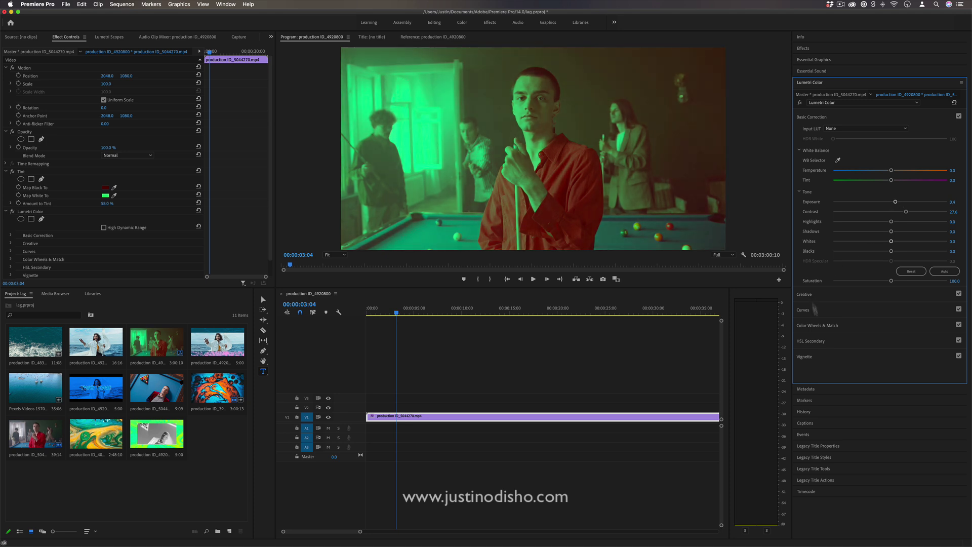
{"action": "left_click", "coordinate": [816, 309]}
{"action": "left_click_drag", "start_coordinate": [863, 269], "coordinate": [863, 273]}
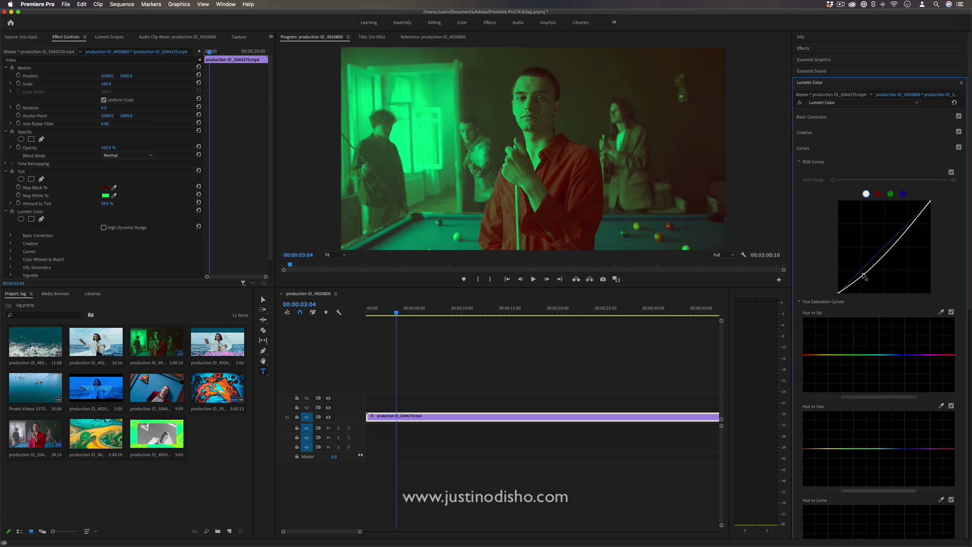
{"action": "left_click", "coordinate": [912, 225]}
{"action": "left_click_drag", "start_coordinate": [911, 228], "coordinate": [906, 221]}
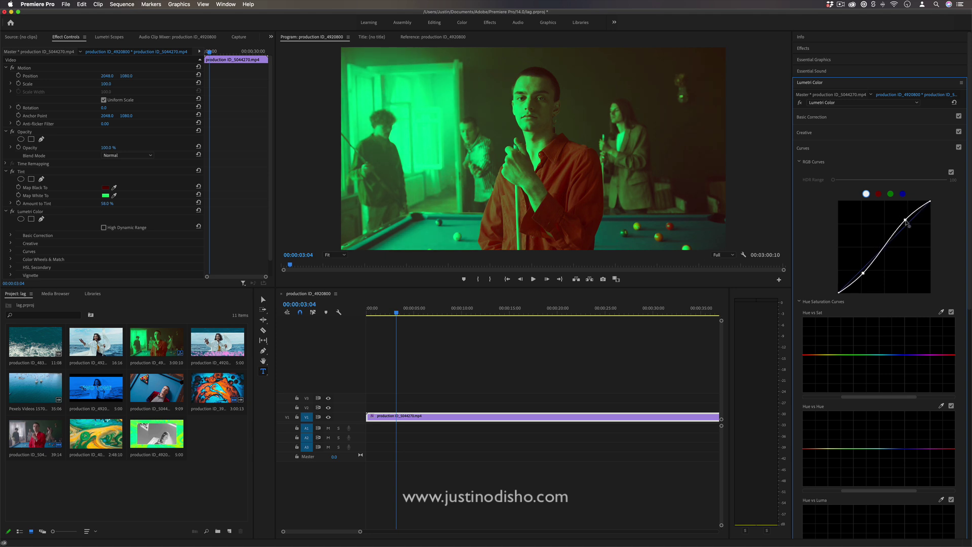
Compare the Tint switched off and on, then delete the Lumetri Color effect.
{"action": "left_click", "coordinate": [14, 172]}
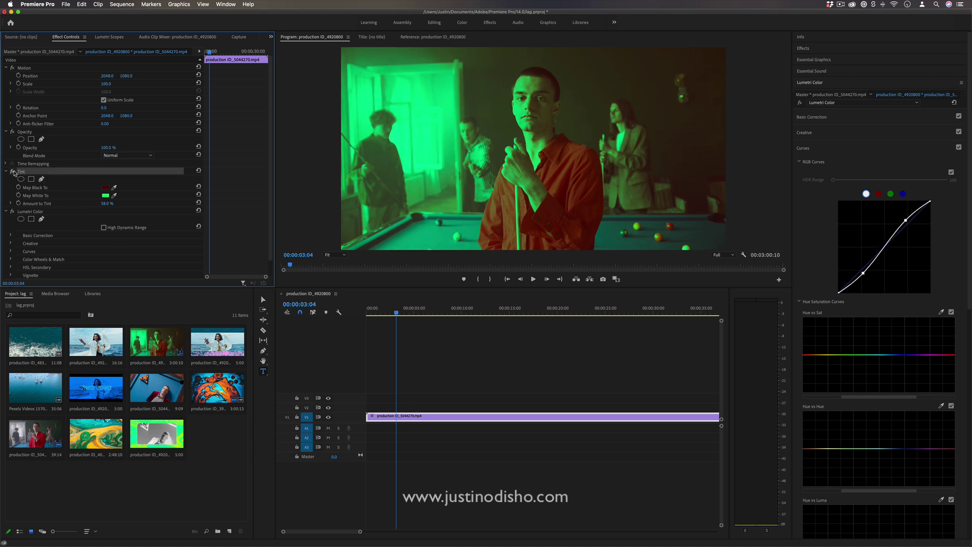
{"action": "left_click", "coordinate": [12, 171]}
{"action": "left_click", "coordinate": [13, 172]}
{"action": "left_click", "coordinate": [6, 212]}
{"action": "left_click", "coordinate": [31, 213]}
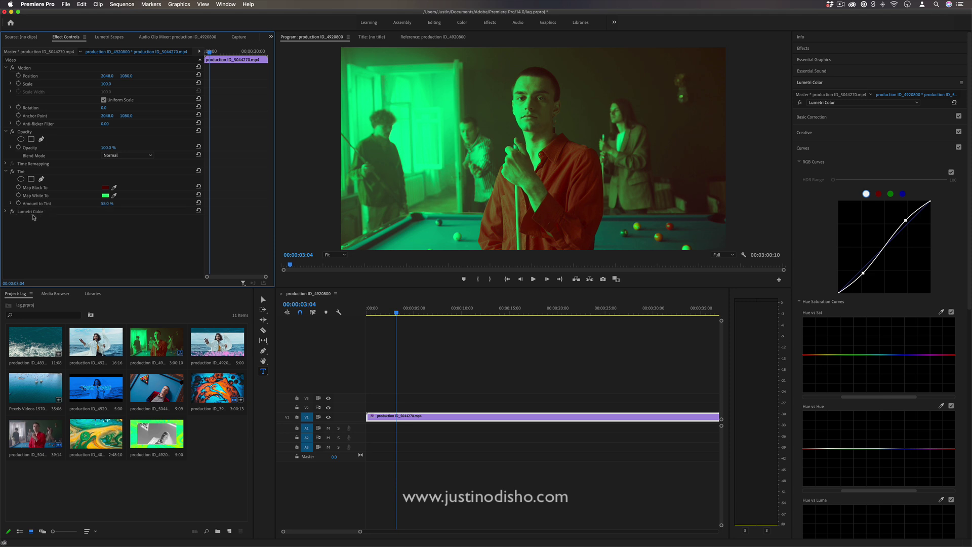
{"action": "key", "text": "BackSpace"}
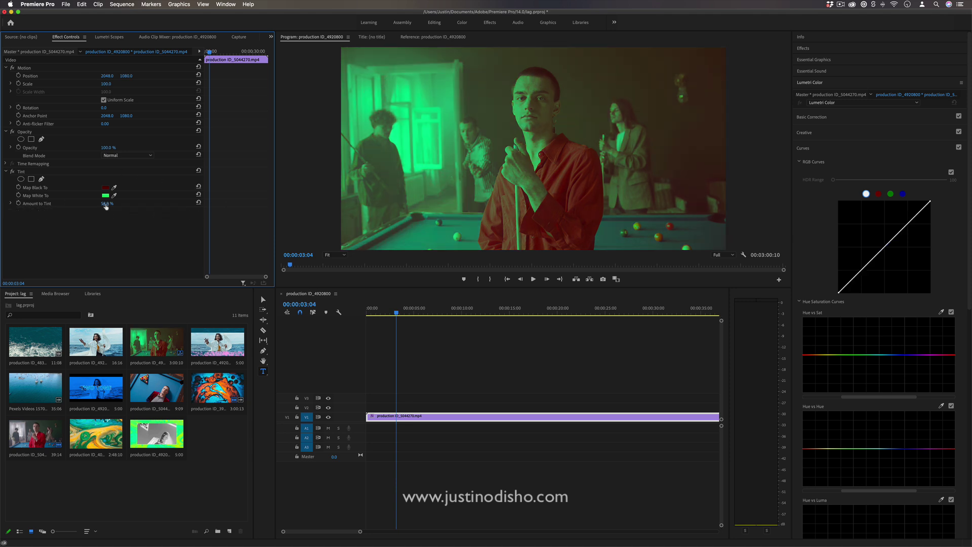
Raise Amount to Tint to 100%, map blacks to bright red and whites to near-black.
{"action": "left_click_drag", "start_coordinate": [105, 203], "coordinate": [147, 203]}
{"action": "left_click", "coordinate": [106, 187]}
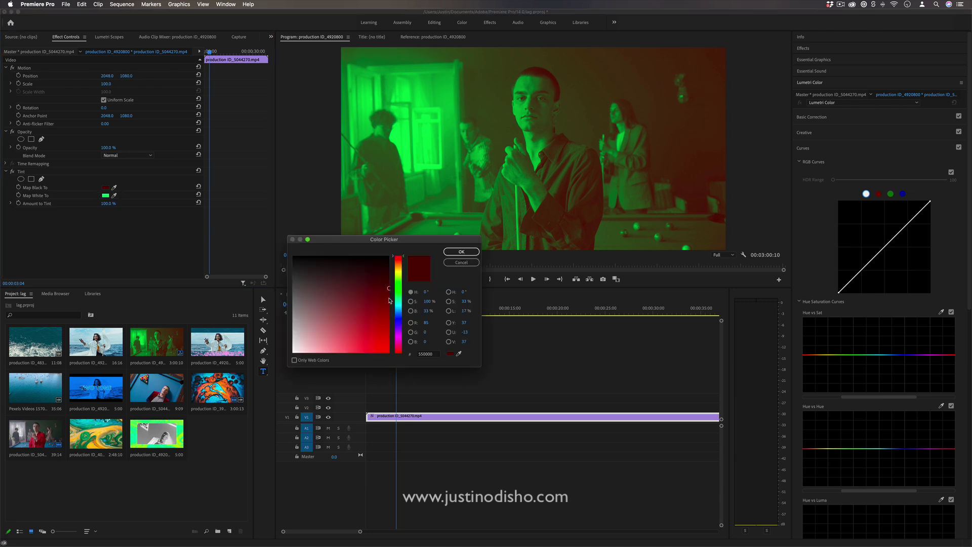
{"action": "left_click_drag", "start_coordinate": [380, 299], "coordinate": [380, 355]}
{"action": "left_click", "coordinate": [461, 251]}
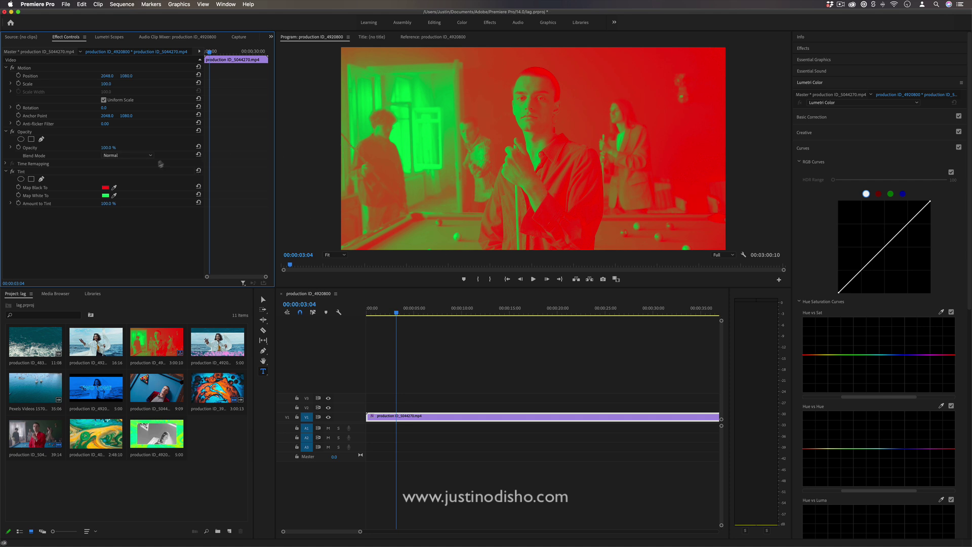
{"action": "left_click", "coordinate": [106, 196]}
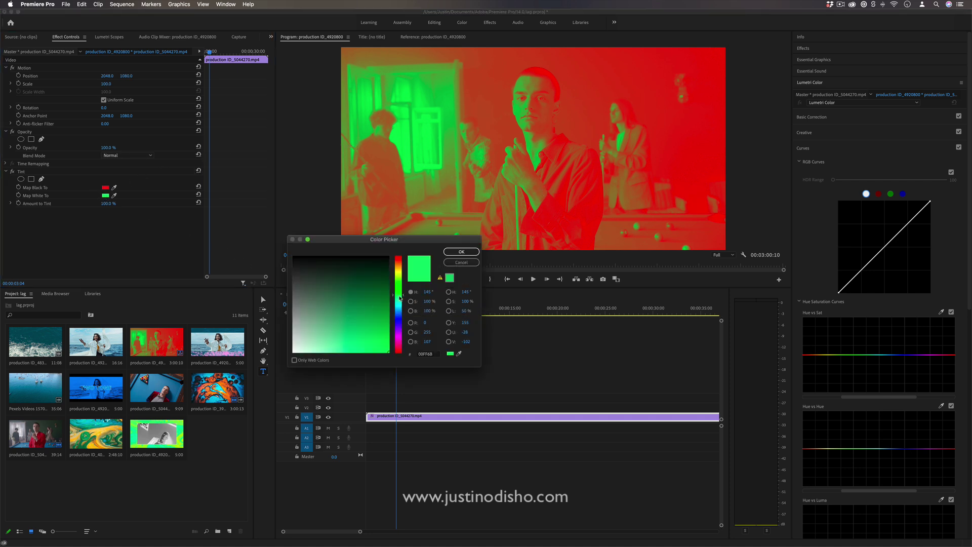
{"action": "mouse_move", "coordinate": [390, 301]}
{"action": "left_mouse_down"}
{"action": "mouse_move", "coordinate": [396, 318]}
{"action": "mouse_move", "coordinate": [442, 271]}
{"action": "mouse_move", "coordinate": [390, 265]}
{"action": "left_mouse_up"}
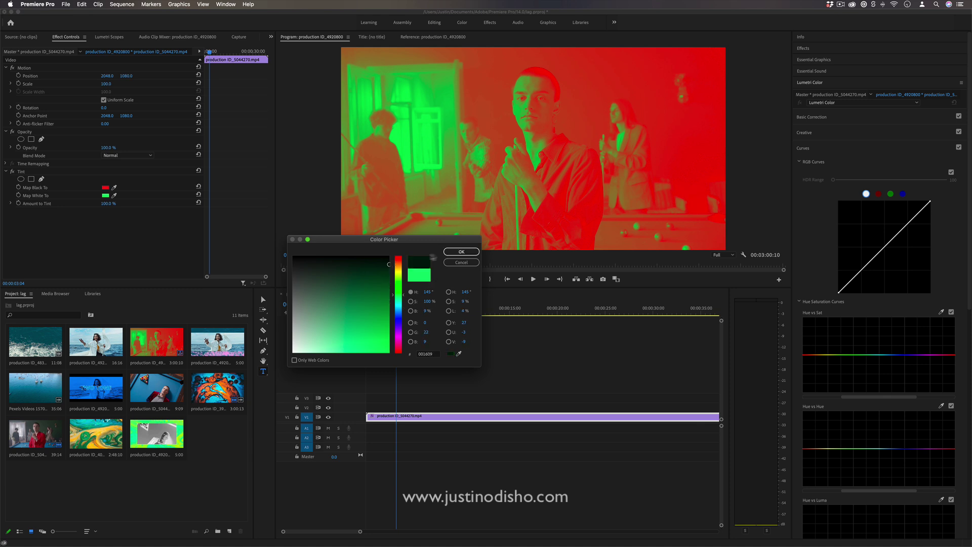
{"action": "left_click", "coordinate": [462, 252]}
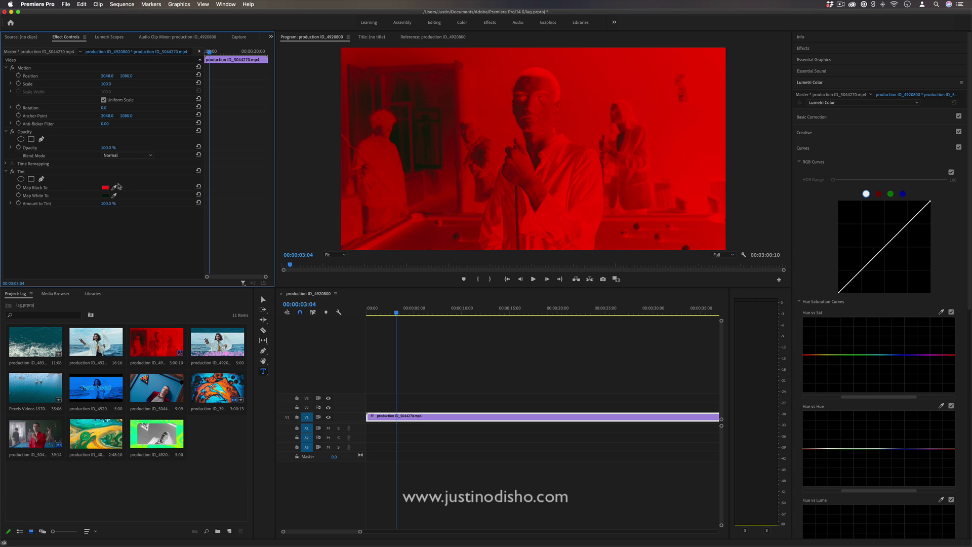
Lighten Map Black To to a pinkish red and preview the look at 00:00:02:02.
{"action": "left_click", "coordinate": [105, 187]}
{"action": "left_click_drag", "start_coordinate": [367, 350], "coordinate": [346, 356]}
{"action": "left_click", "coordinate": [461, 251]}
{"action": "left_click", "coordinate": [420, 313]}
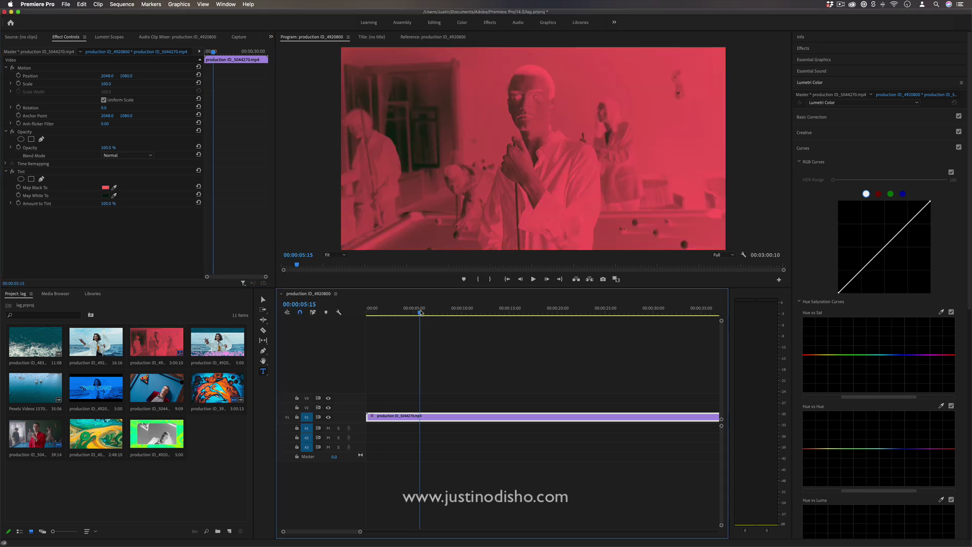
{"action": "left_click_drag", "start_coordinate": [422, 312], "coordinate": [387, 313]}
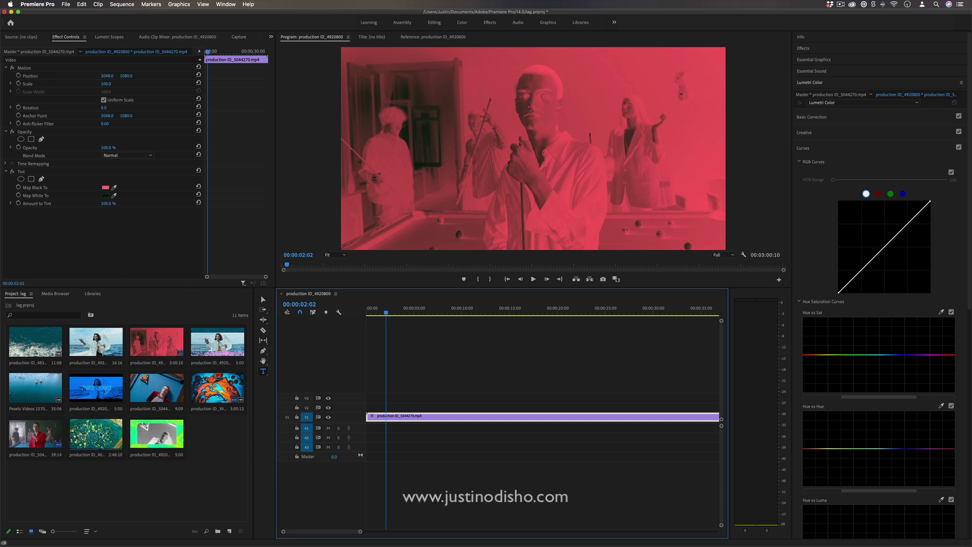
Place the marbled paint clip on V2 above the pool footage and scale it to 263.
{"action": "left_click_drag", "start_coordinate": [99, 434], "coordinate": [329, 407]}
{"action": "left_click", "coordinate": [385, 407]}
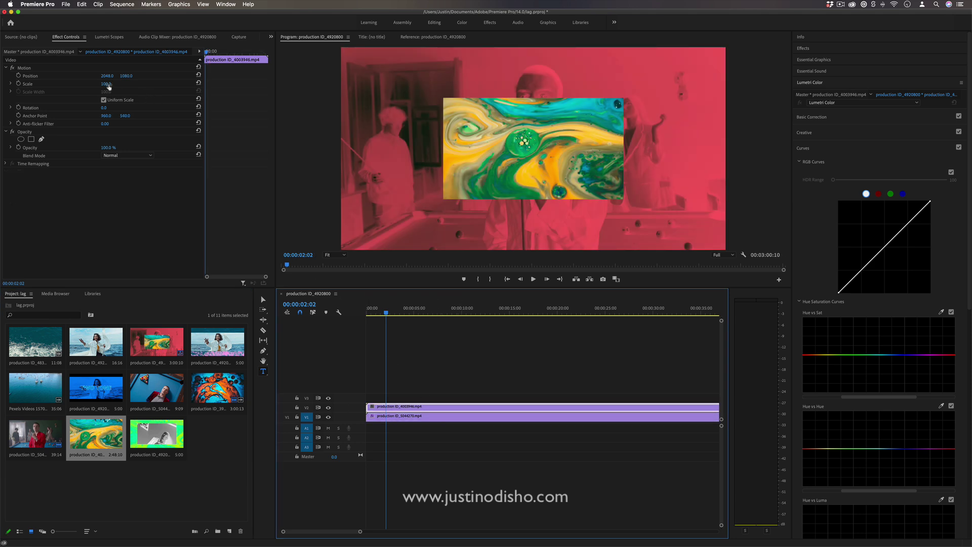
{"action": "left_click_drag", "start_coordinate": [108, 86], "coordinate": [190, 87]}
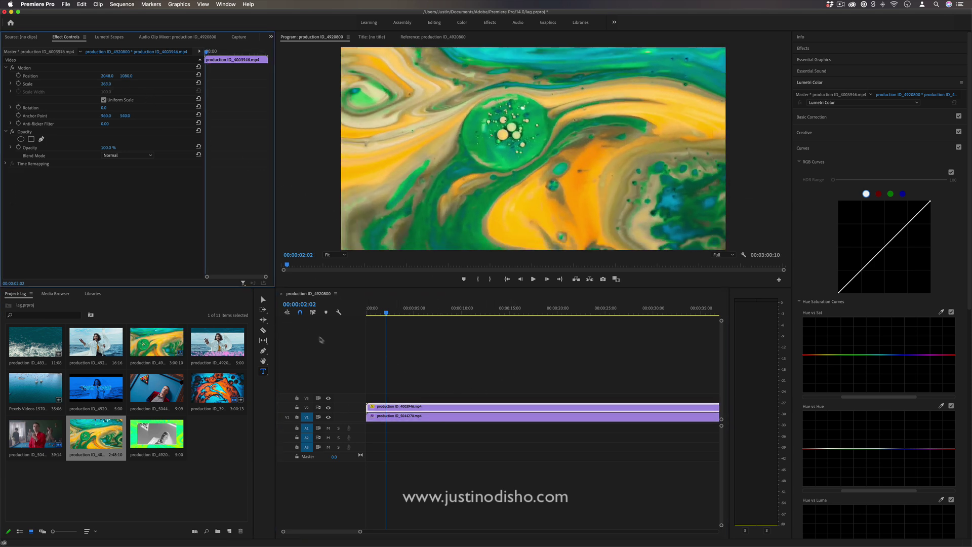
{"action": "left_click_drag", "start_coordinate": [407, 310], "coordinate": [435, 313]}
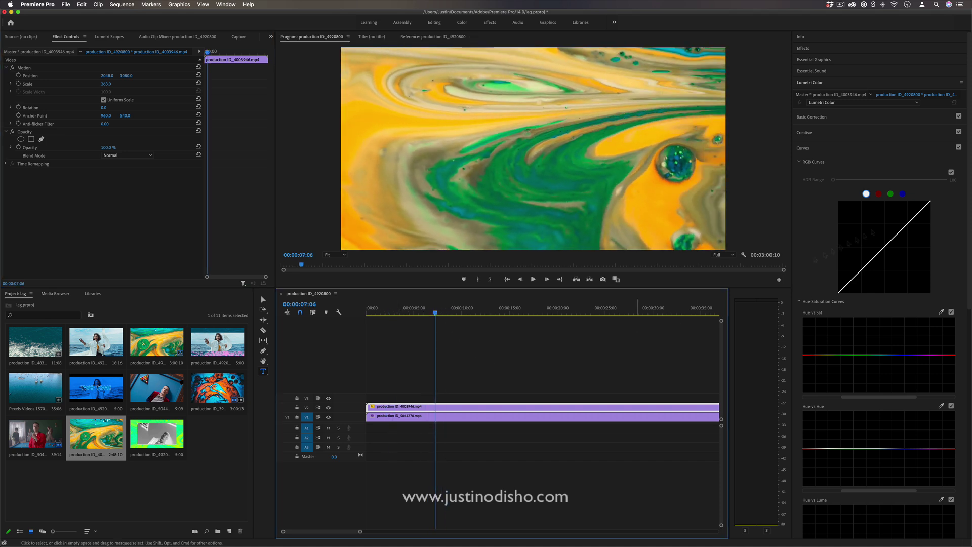
{"action": "left_click", "coordinate": [823, 82]}
Apply Tint to the marbled clip and set Map Black To yellow-green BEFF00.
{"action": "left_click", "coordinate": [816, 50]}
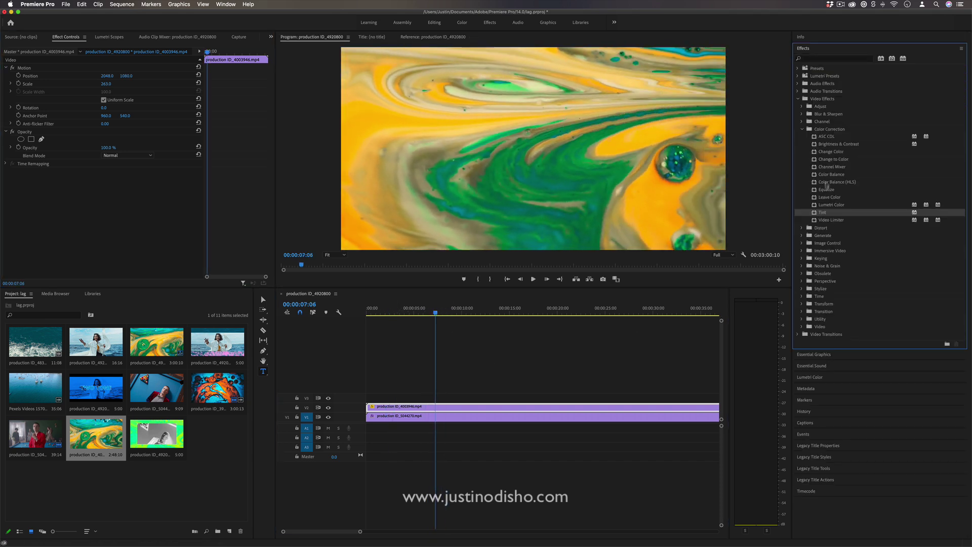
{"action": "left_click_drag", "start_coordinate": [827, 214], "coordinate": [491, 408]}
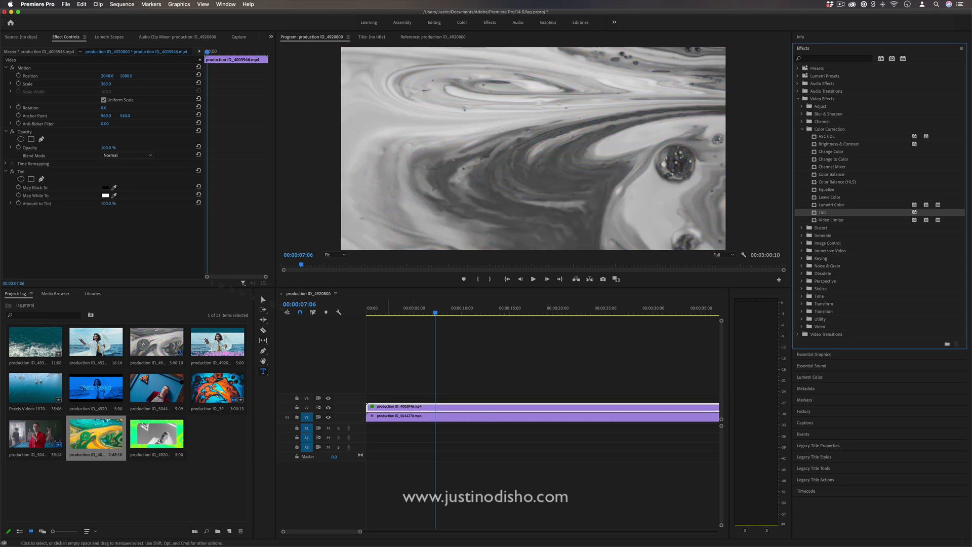
{"action": "left_click", "coordinate": [105, 187]}
{"action": "left_click", "coordinate": [399, 274]}
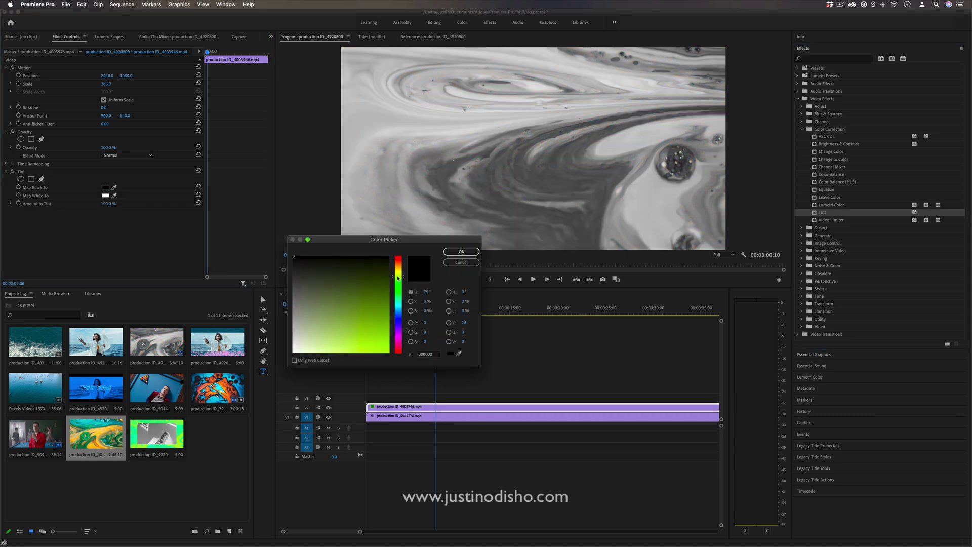
{"action": "left_click", "coordinate": [388, 353]}
{"action": "left_click", "coordinate": [469, 252]}
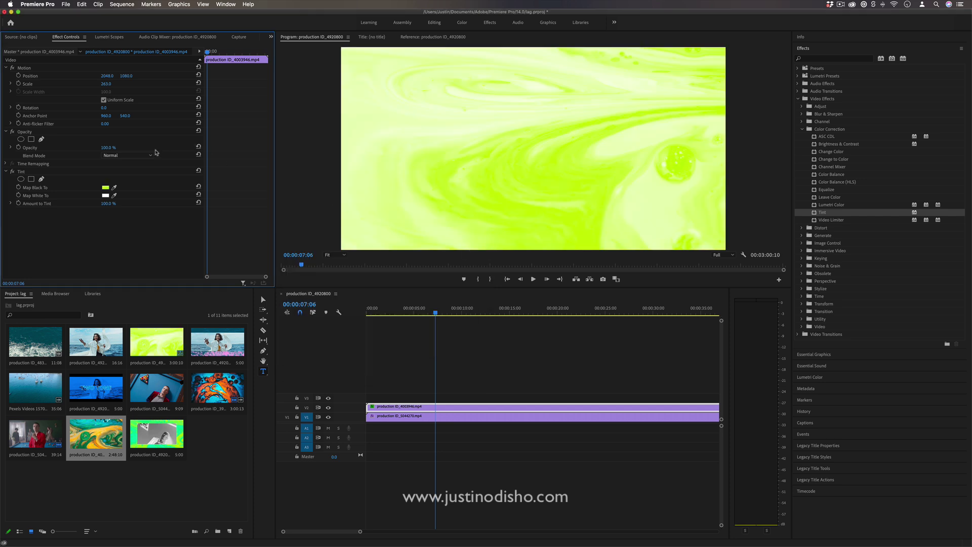
Set the Tint's Map White To a bright green.
{"action": "left_click", "coordinate": [105, 195]}
{"action": "left_click", "coordinate": [400, 292]}
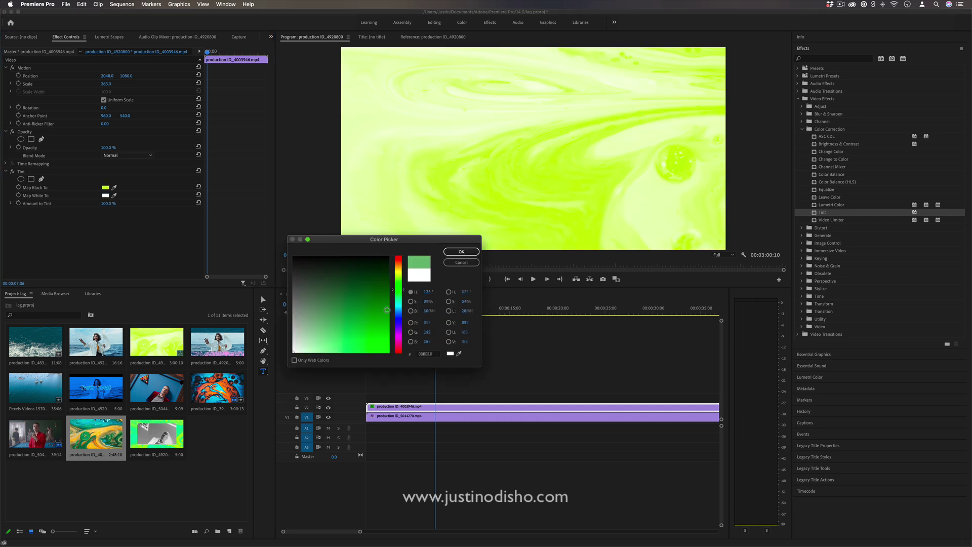
{"action": "left_click", "coordinate": [391, 326]}
{"action": "left_click", "coordinate": [461, 252]}
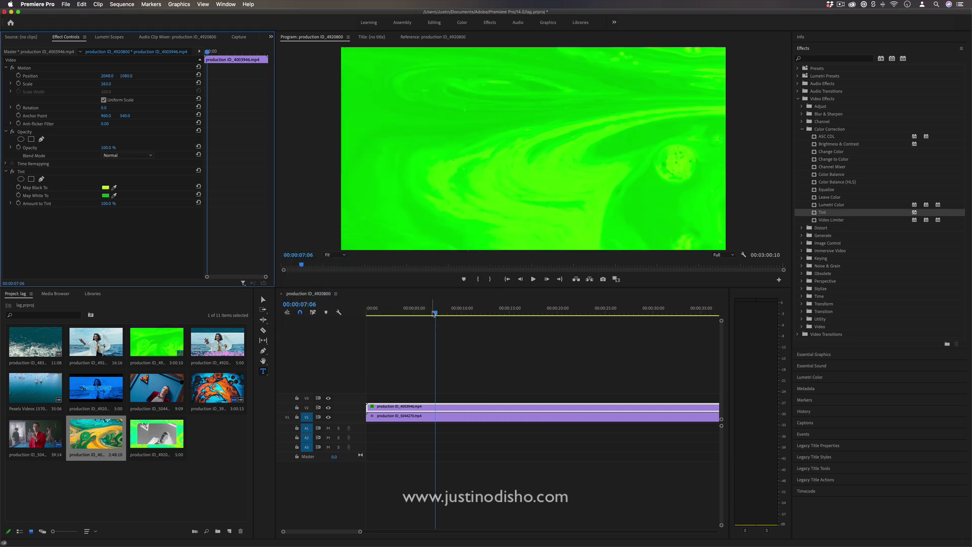
Play back the green-tinted overlay from an earlier point in the sequence.
{"action": "left_click", "coordinate": [391, 312]}
{"action": "key", "text": "space"}
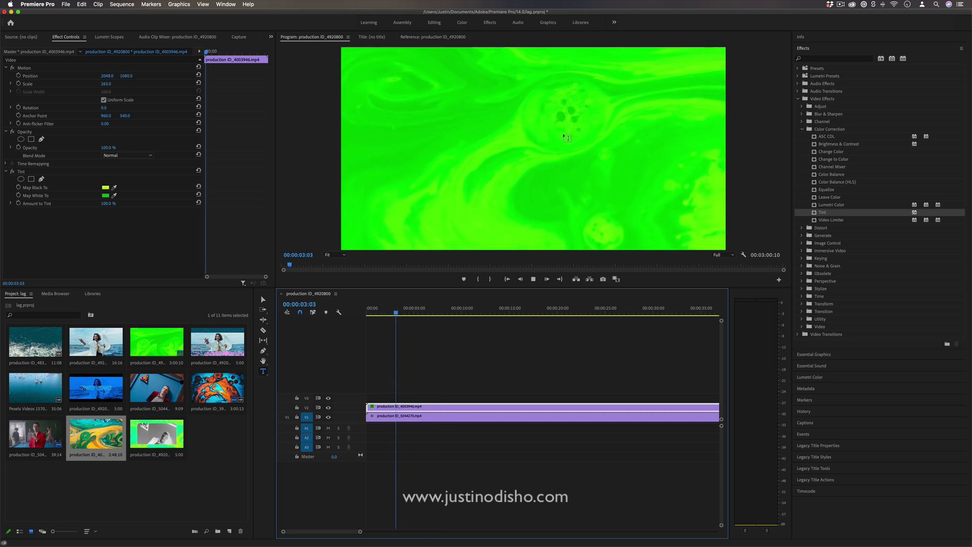
{"action": "left_click", "coordinate": [433, 36]}
{"action": "left_click", "coordinate": [442, 166]}
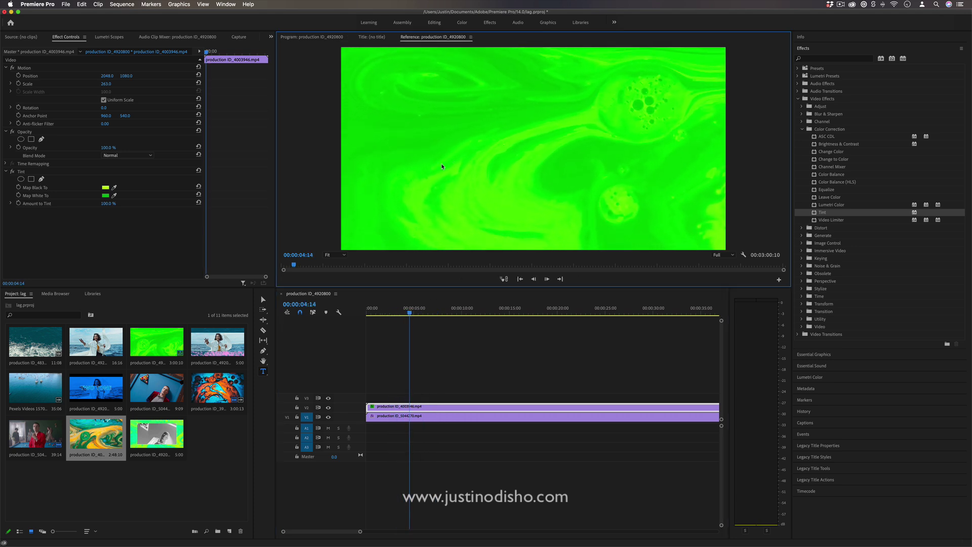
Create a text title reading 'TITLE SCREEN' on the Program monitor frame.
{"action": "left_click", "coordinate": [315, 37]}
{"action": "left_click", "coordinate": [453, 164]}
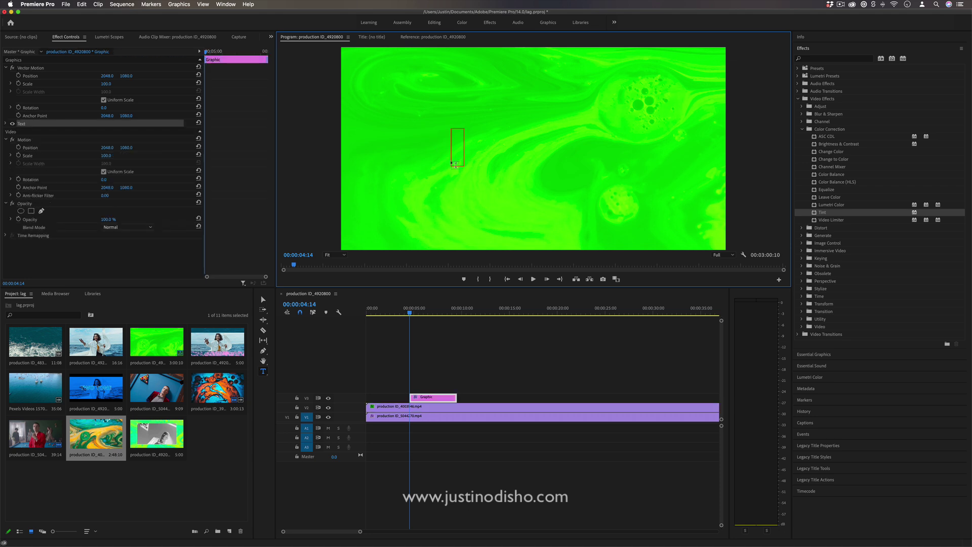
{"action": "type", "text": "TITLE SCREEN"}
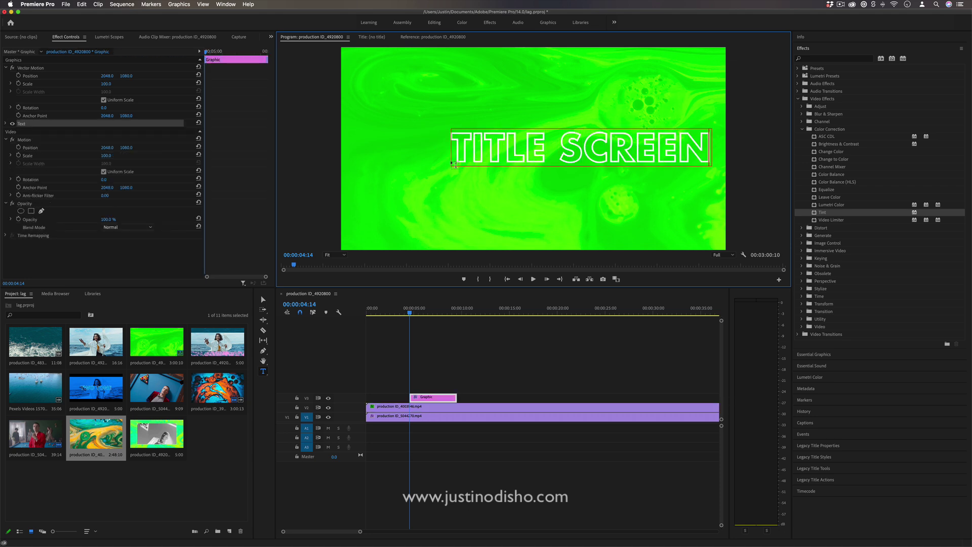
{"action": "left_click", "coordinate": [473, 354]}
Centre the TITLE SCREEN text and extend its clip back to the sequence start.
{"action": "left_click", "coordinate": [606, 147]}
{"action": "left_click", "coordinate": [263, 299]}
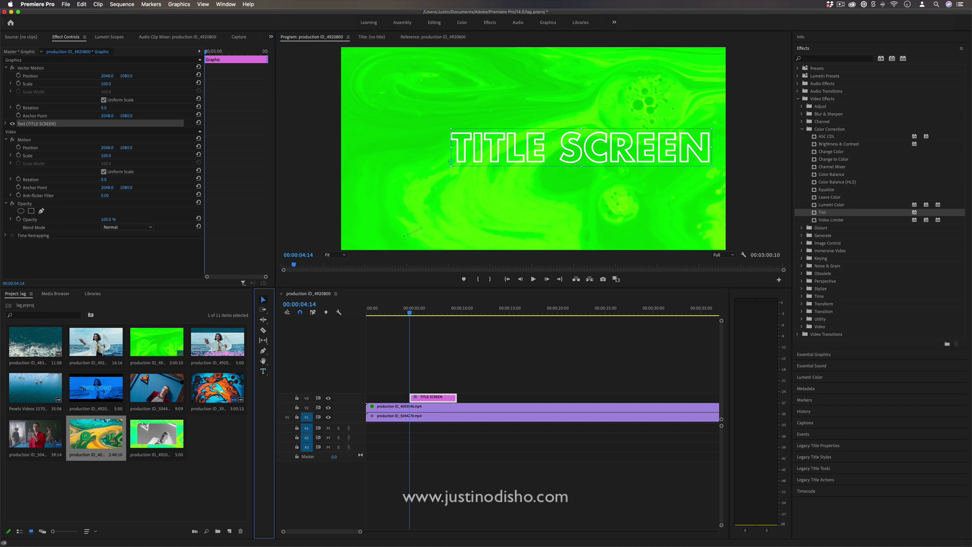
{"action": "left_click_drag", "start_coordinate": [562, 156], "coordinate": [520, 153]}
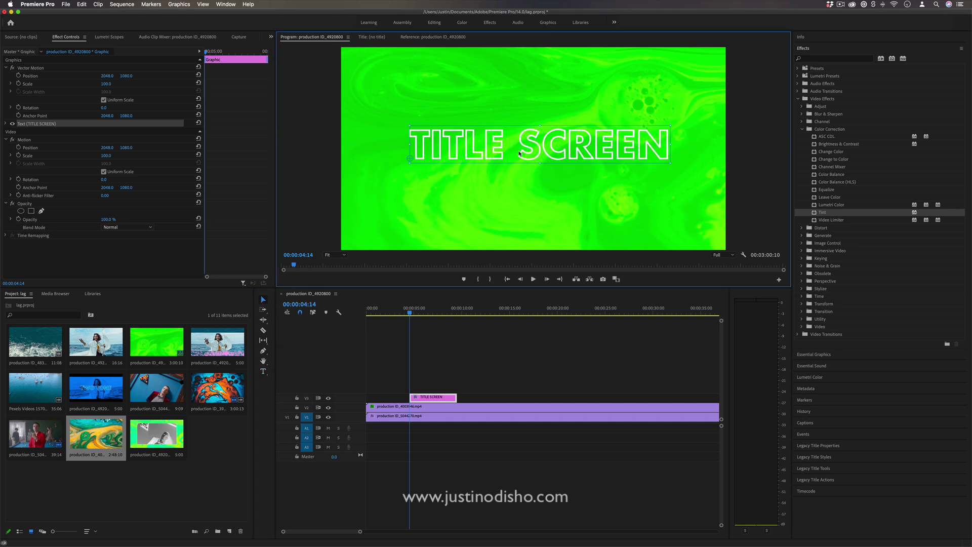
{"action": "left_click", "coordinate": [428, 354]}
{"action": "left_click_drag", "start_coordinate": [410, 397], "coordinate": [366, 397]}
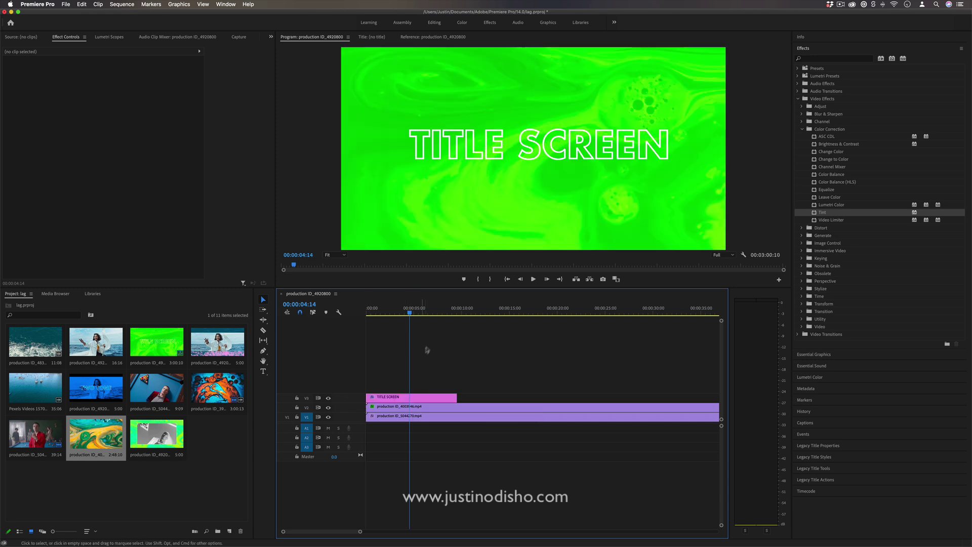
{"action": "left_click_drag", "start_coordinate": [448, 308], "coordinate": [438, 308]}
Set the marbled overlay clip's Opacity blend mode to Overlay.
{"action": "left_click", "coordinate": [421, 410]}
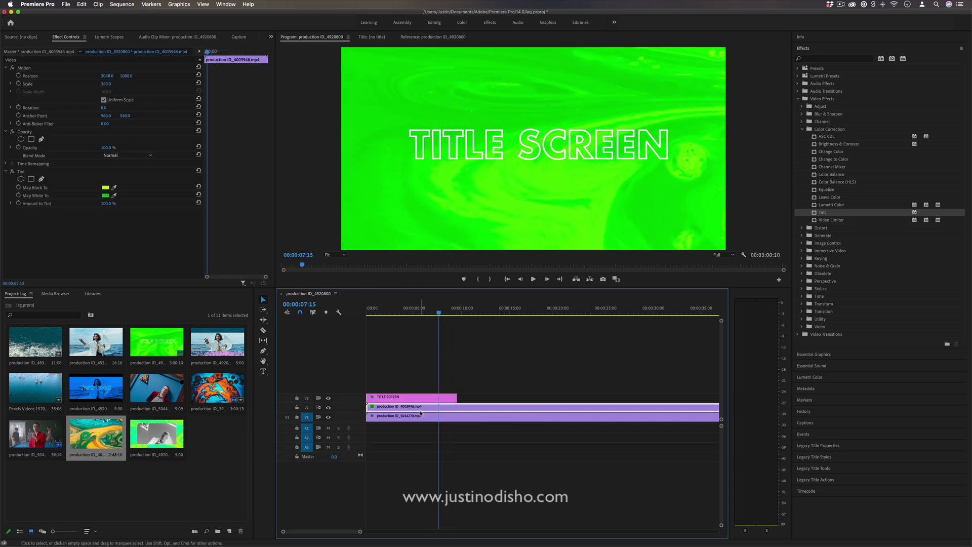
{"action": "left_click", "coordinate": [128, 155]}
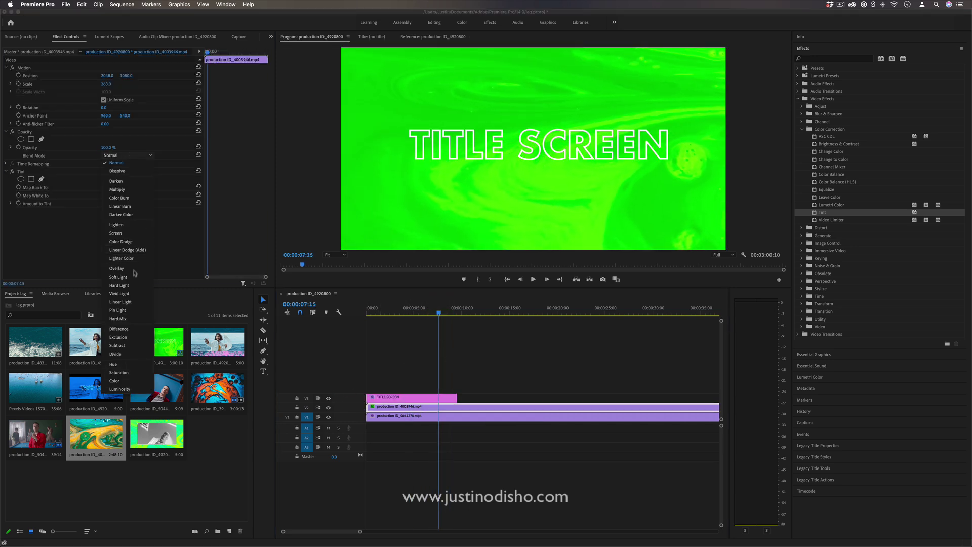
{"action": "left_click", "coordinate": [137, 269]}
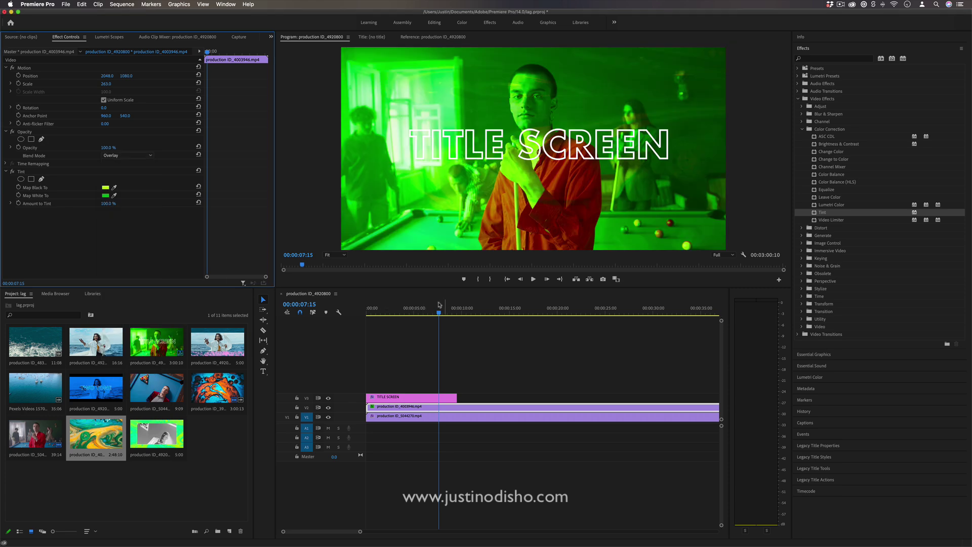
Play back the blended result from the start, then turn the overlay's Tint off.
{"action": "left_click_drag", "start_coordinate": [440, 308], "coordinate": [395, 312]}
{"action": "key", "text": "Home"}
{"action": "key", "text": "space"}
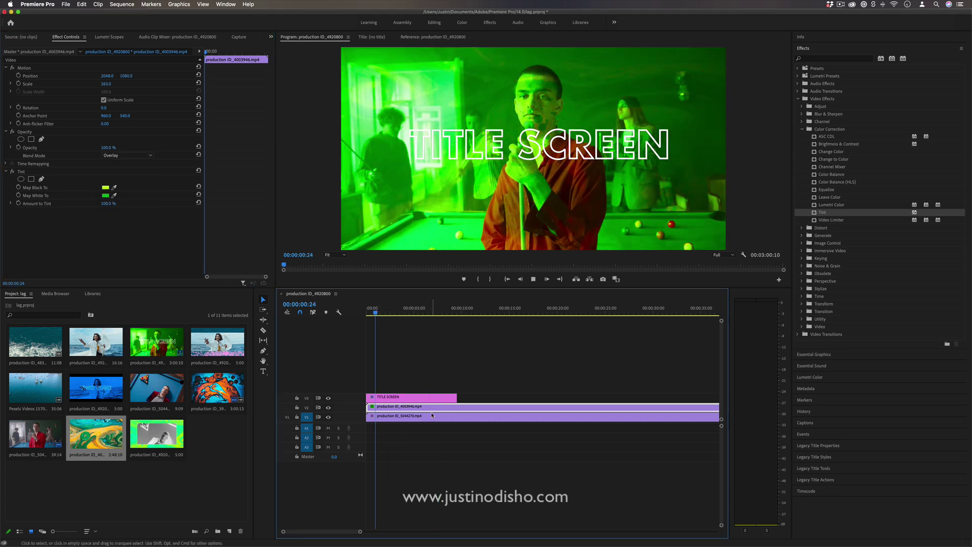
{"action": "left_click", "coordinate": [433, 36]}
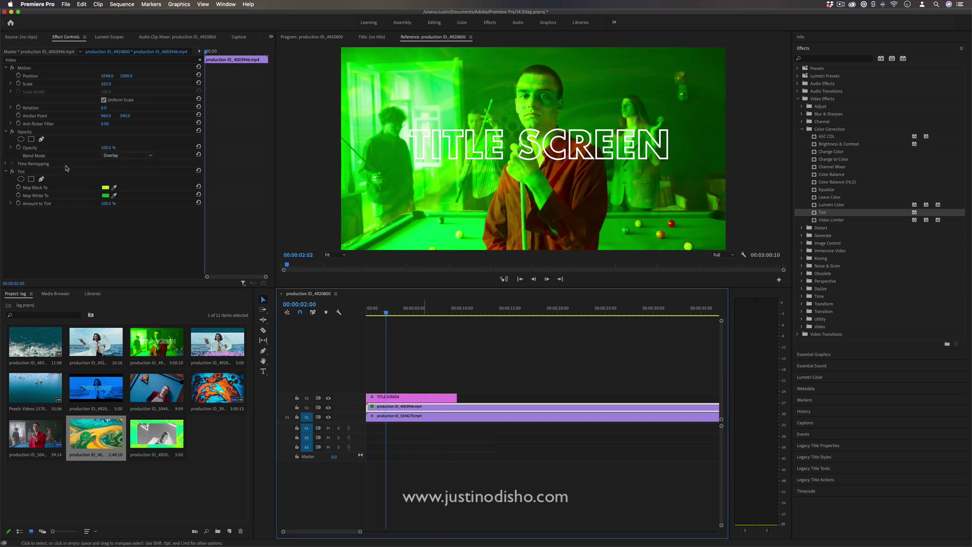
{"action": "left_click", "coordinate": [13, 172]}
{"action": "left_click_drag", "start_coordinate": [390, 311], "coordinate": [367, 311]}
Preview the untinted overlay, switch its Tint back on, and replay from the start.
{"action": "key", "text": "space"}
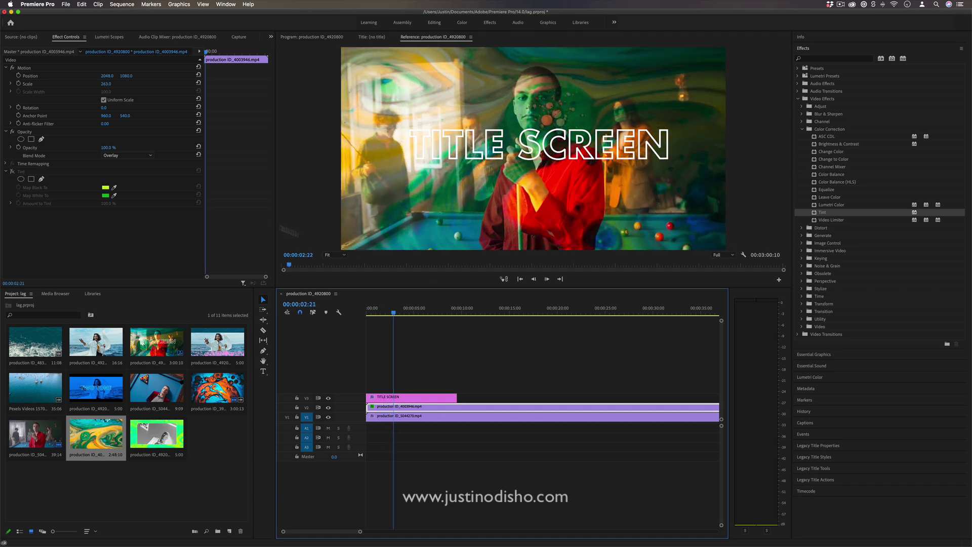
{"action": "key", "text": "space"}
{"action": "left_click", "coordinate": [13, 171]}
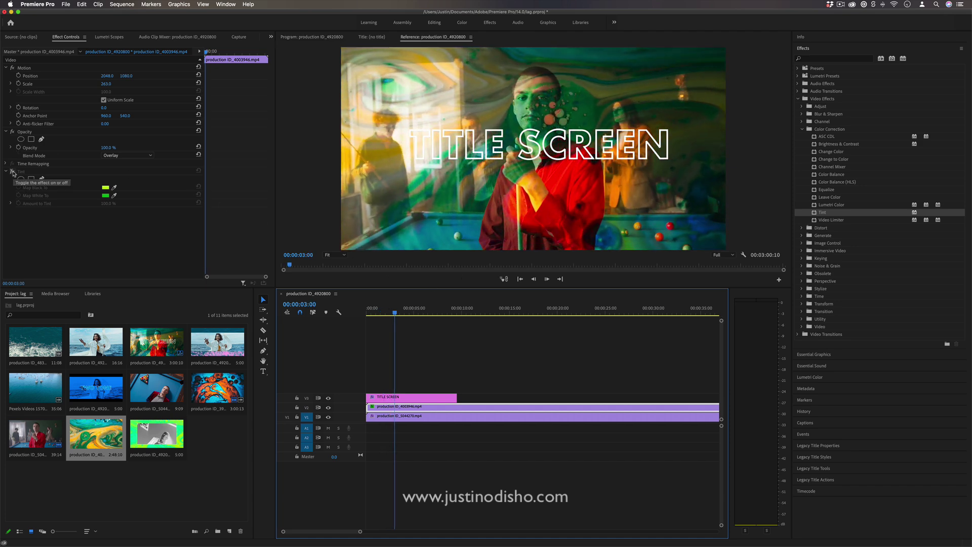
{"action": "key", "text": "Home"}
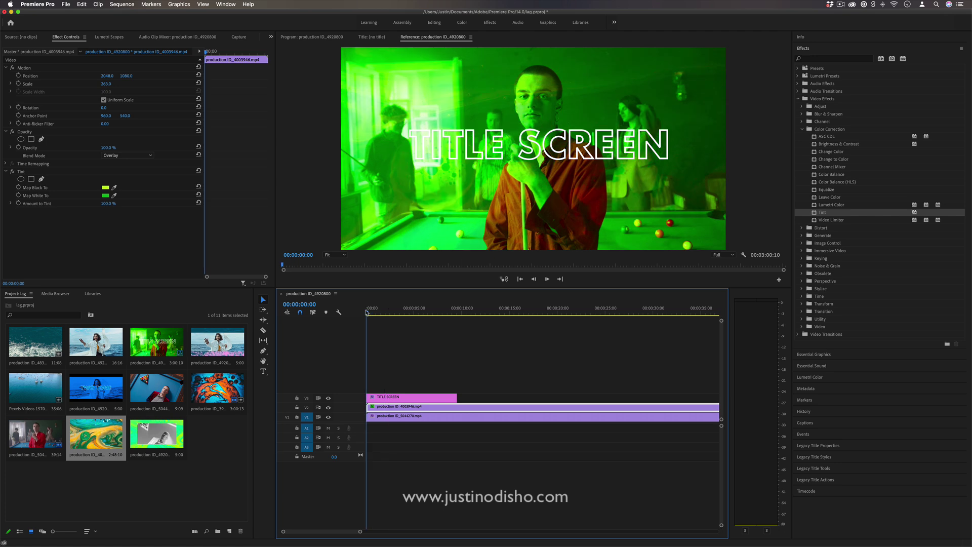
{"action": "key", "text": "space"}
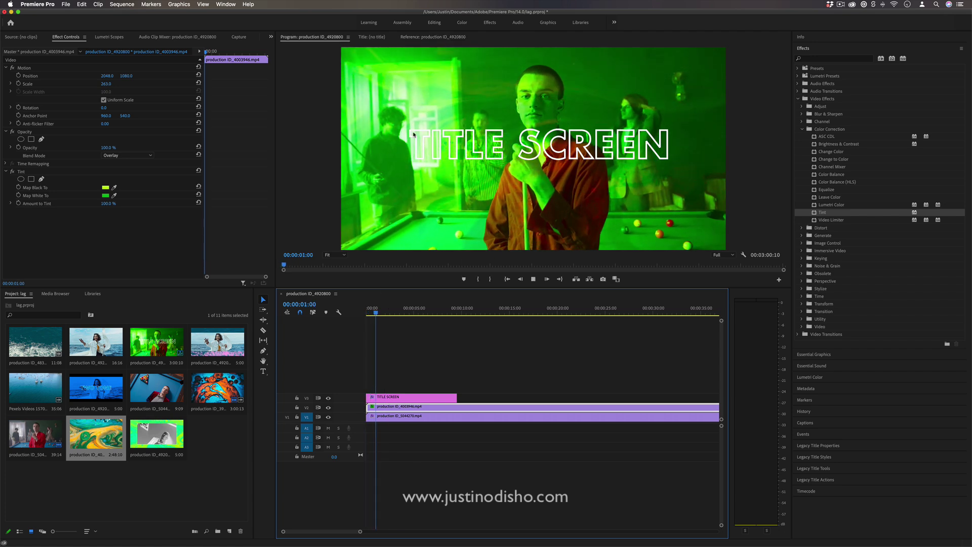